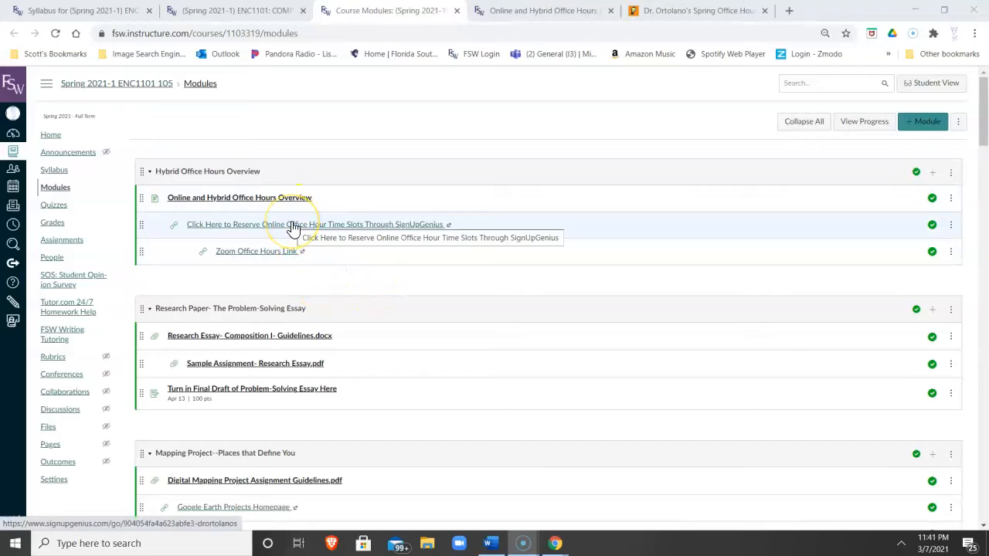
- Open the SignUpGenius office hour reservation page from the course's Online and Hybrid Office Hours Overview page
left_click(282, 258)
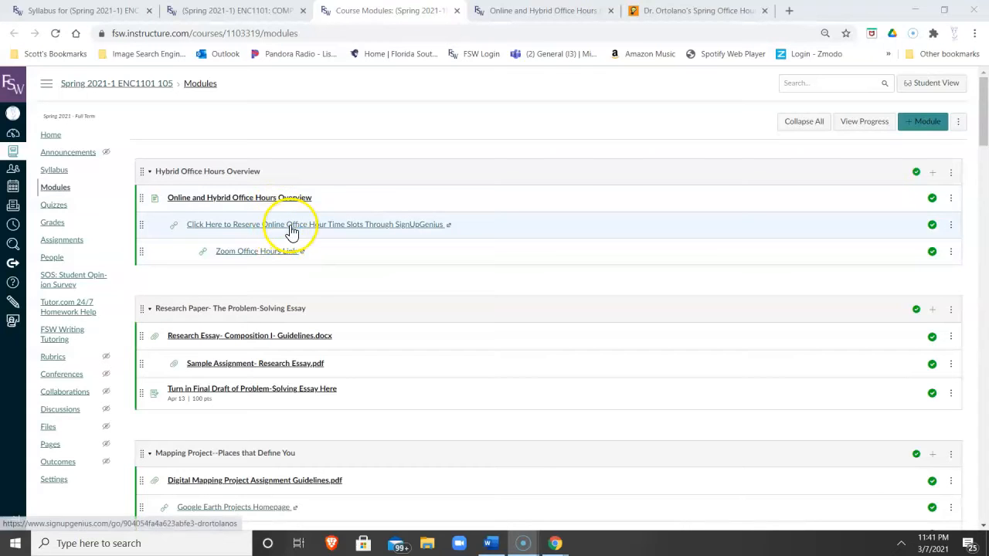
left_click(533, 11)
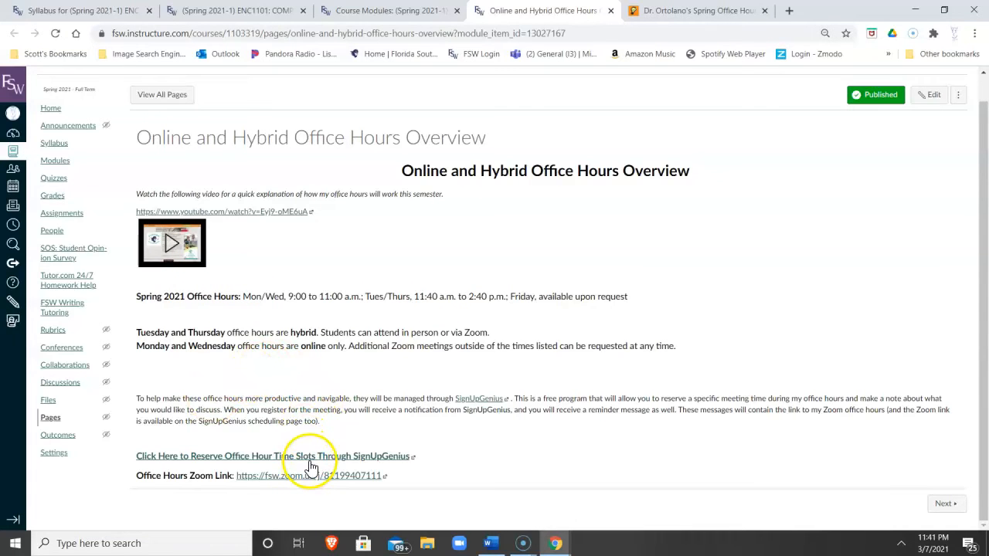
left_click(272, 456)
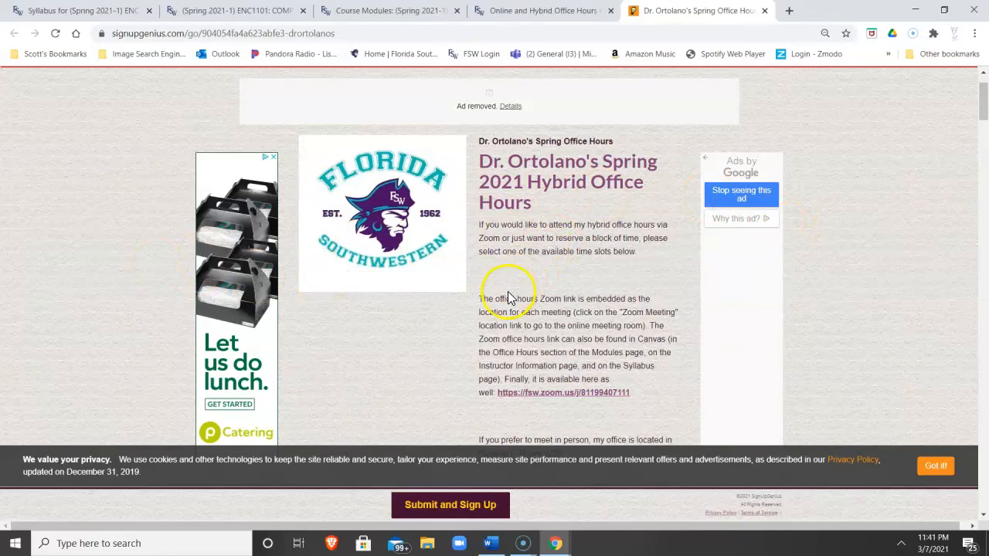
- Examine the sign-up page's description, Zoom meeting location and bookable time slots as administrator
scroll(508, 298, "down", 1)
scroll(507, 293, "up", 1)
scroll(506, 241, "down", 2)
scroll(524, 178, "up", 2)
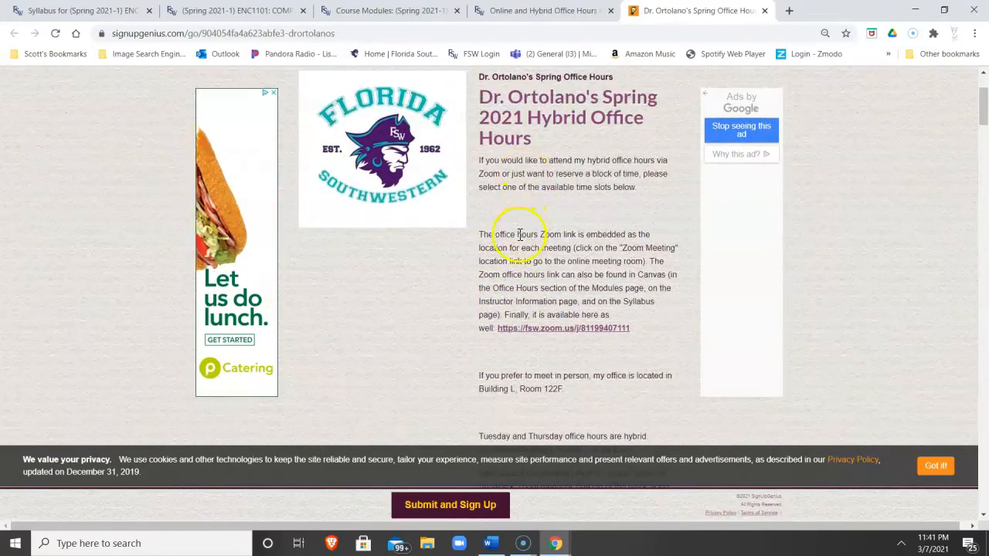
scroll(519, 232, "down", 3)
scroll(530, 243, "up", 2)
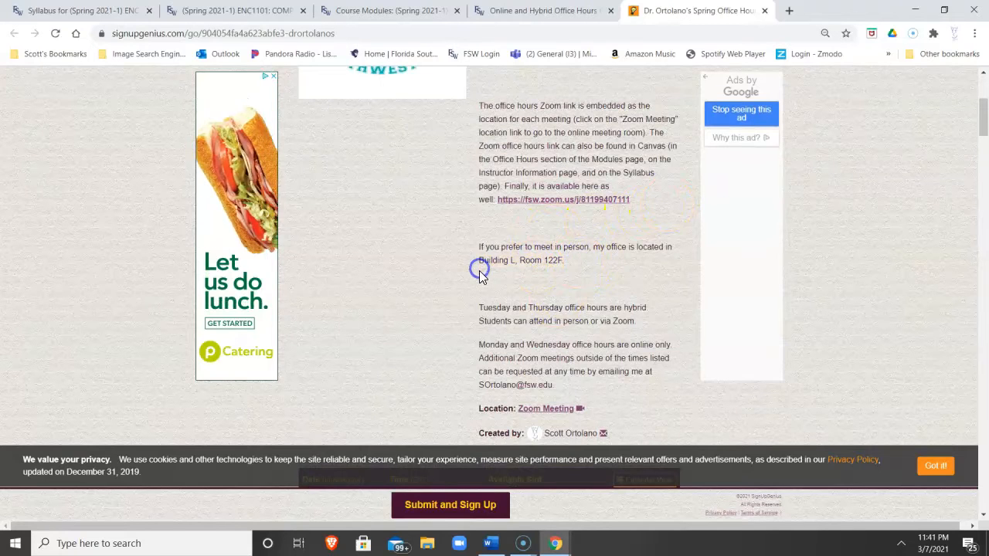
scroll(550, 210, "down", 2)
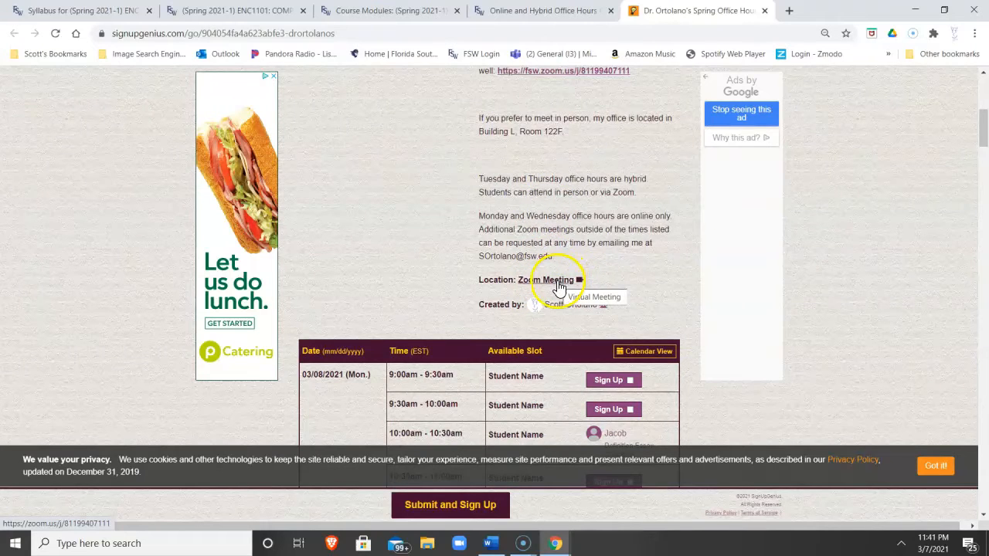
scroll(560, 286, "down", 3)
scroll(556, 294, "up", 1)
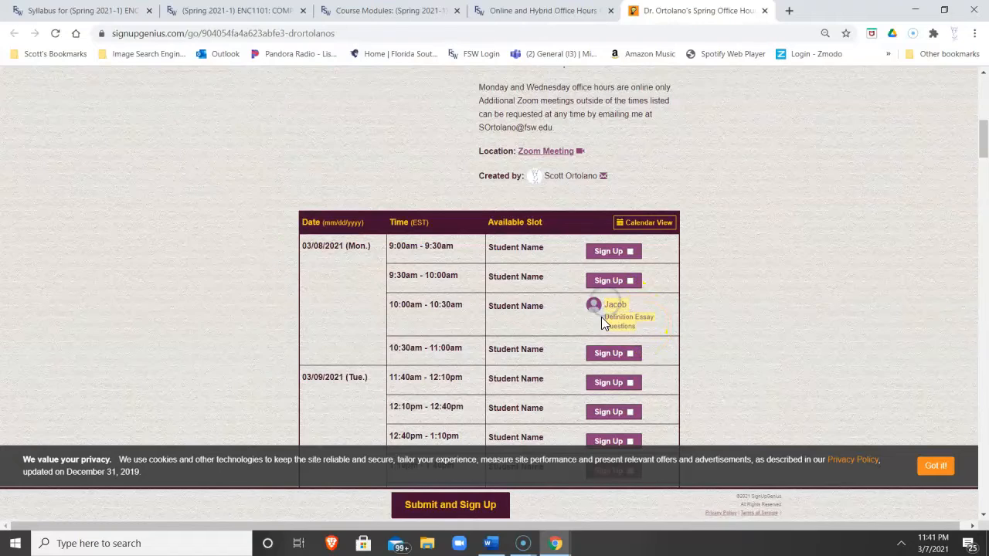
- Log out of the SignUpGenius account
scroll(601, 316, "up", 6)
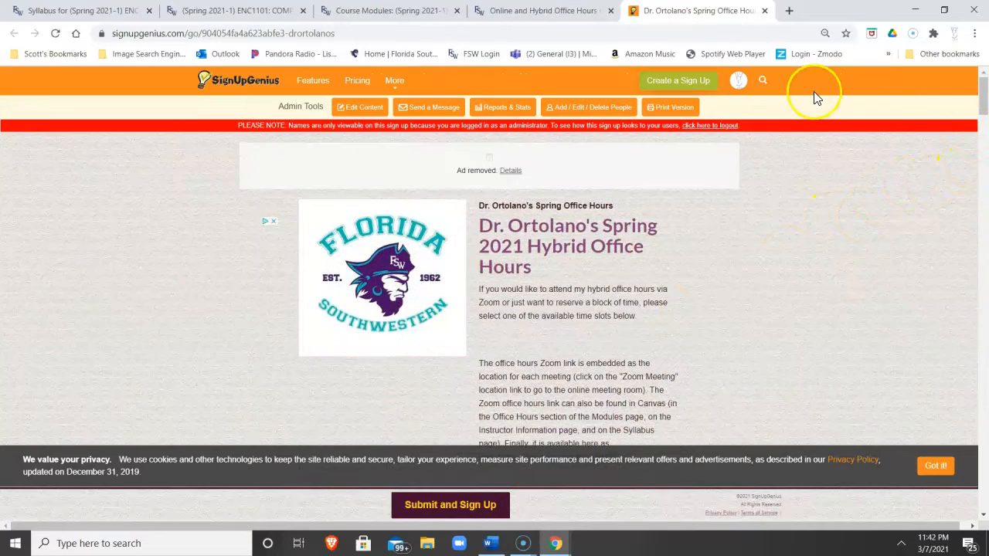
mouse_move(736, 86)
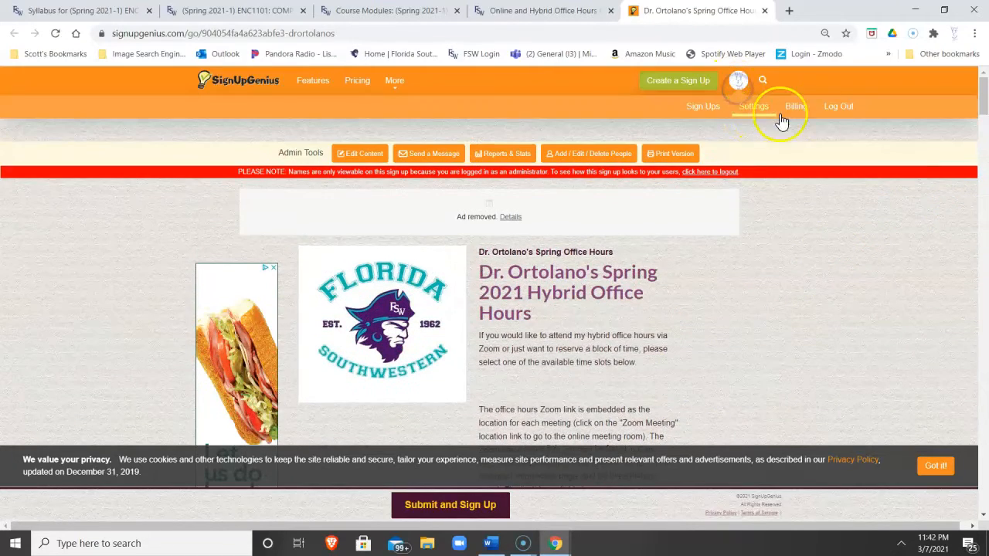
left_click(832, 108)
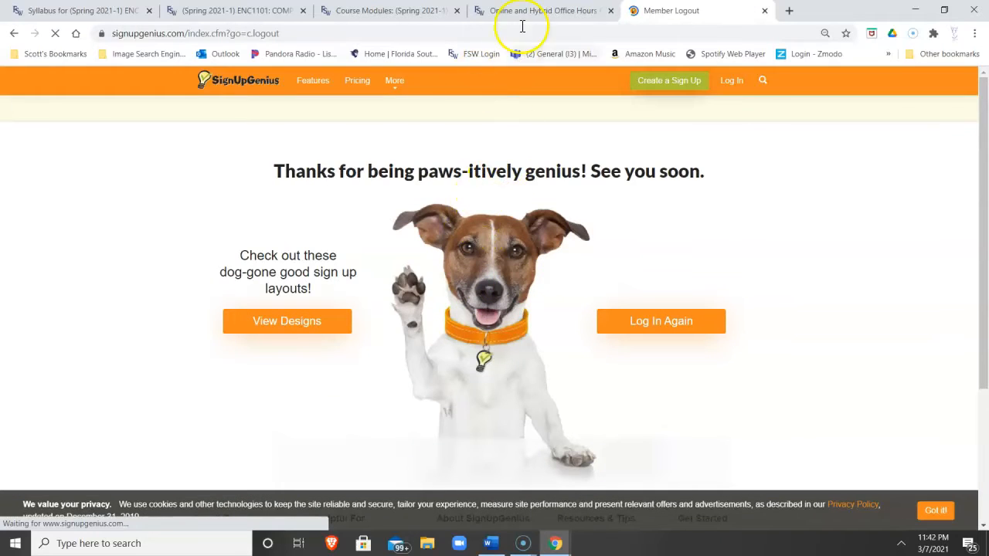
- Reopen the office hours sign-up from the course's overview page and view its time slots as a student
left_click(522, 18)
left_click(292, 457)
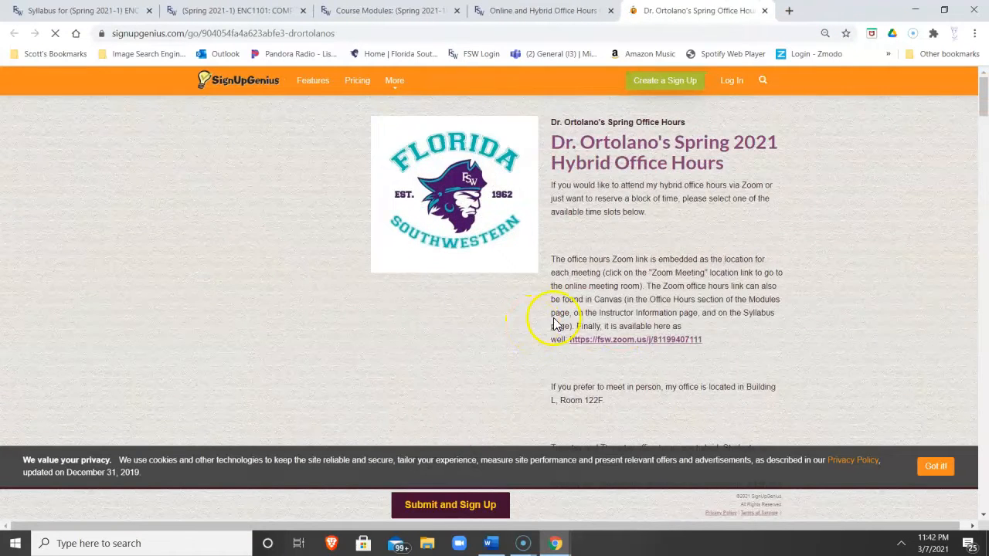
scroll(555, 323, "down", 8)
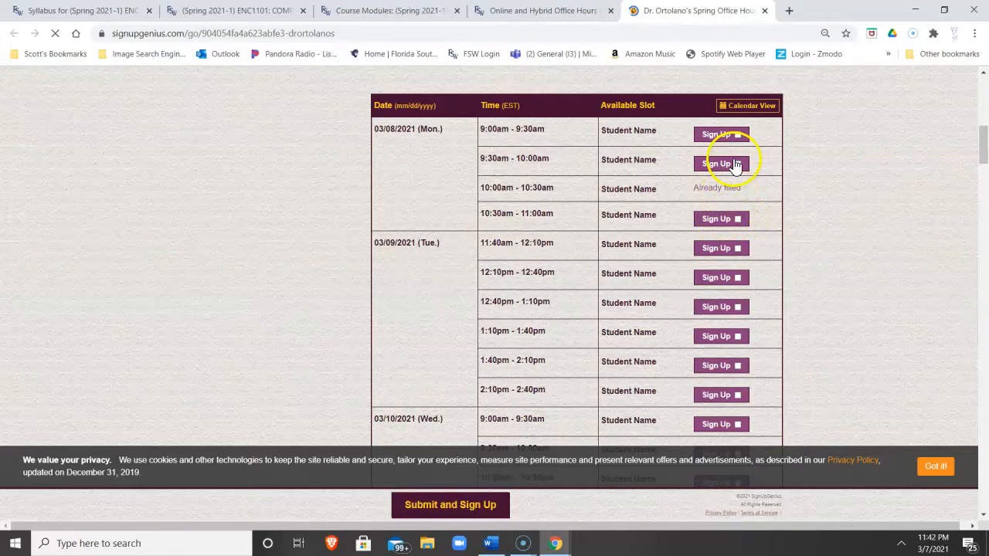
- In the Practice Office Hours browser window, select the 03/10/2021 10:00am - 10:30am slot and submit it to reach the sign-up form
mouse_move(554, 541)
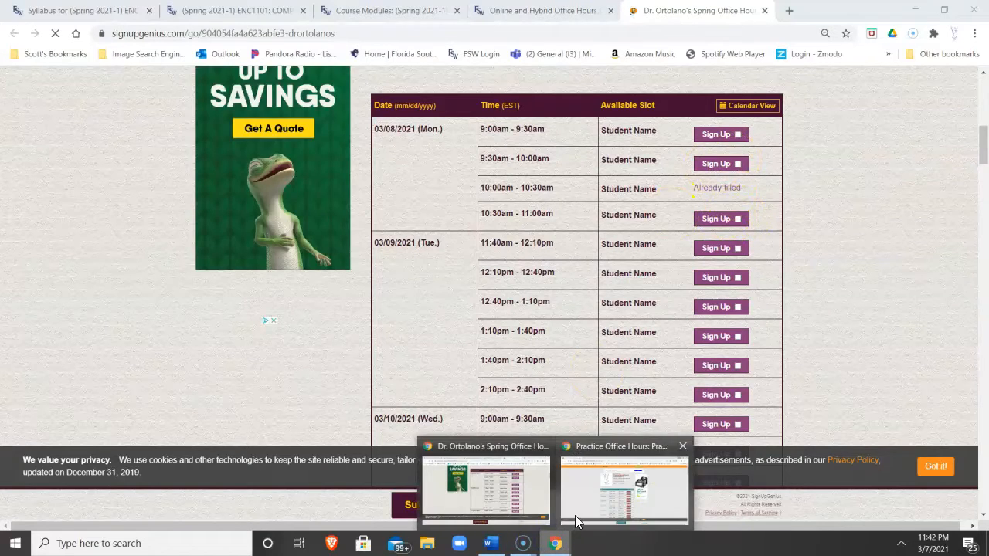
left_click(575, 515)
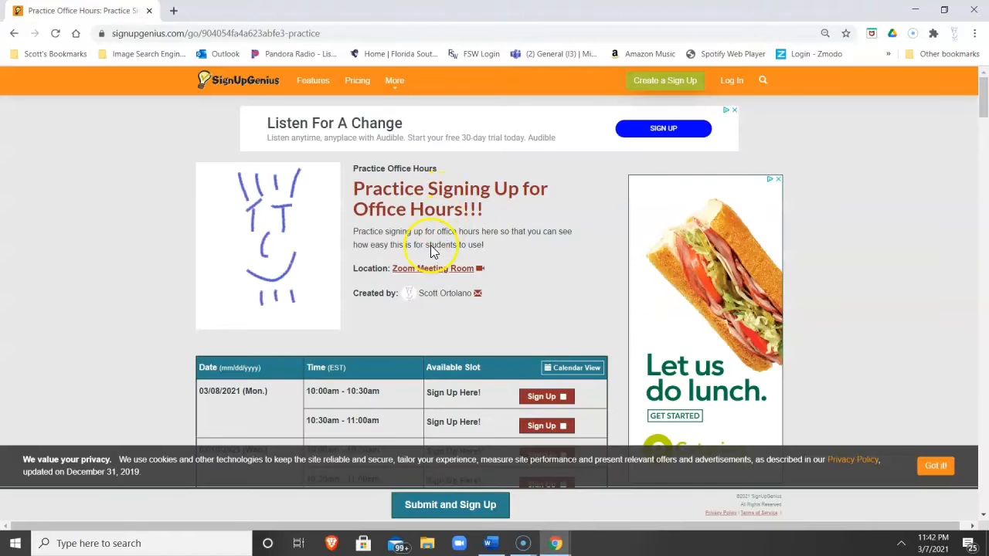
scroll(431, 251, "down", 3)
scroll(380, 283, "up", 3)
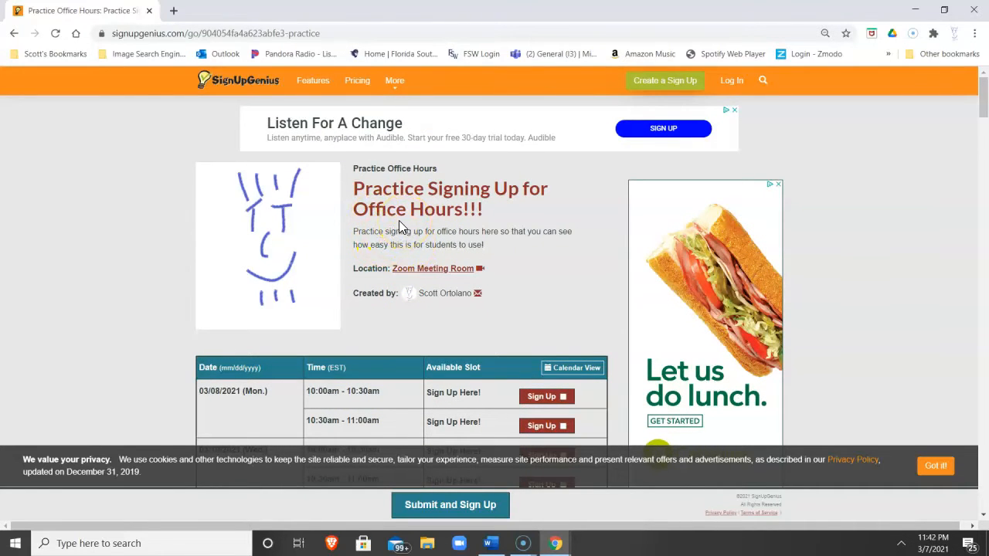
scroll(409, 232, "down", 3)
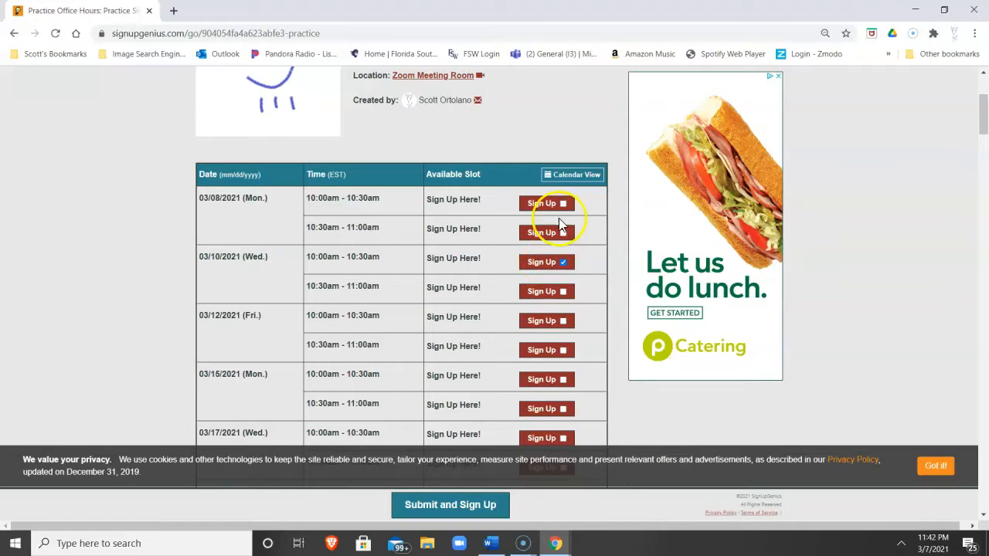
left_click(456, 504)
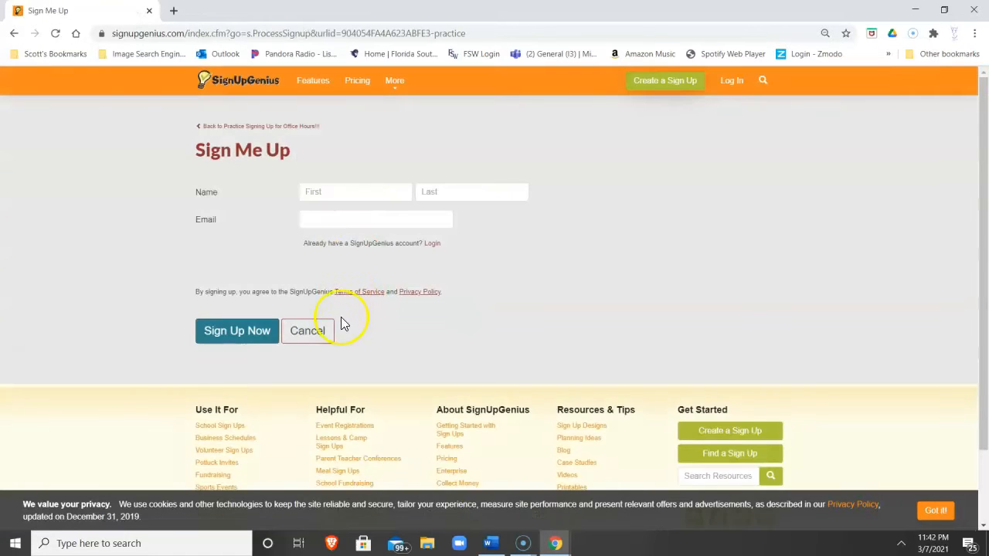
- Examine the practice form's name, email and class fields, including the class choices, and cancel the sign-up
left_click(336, 299)
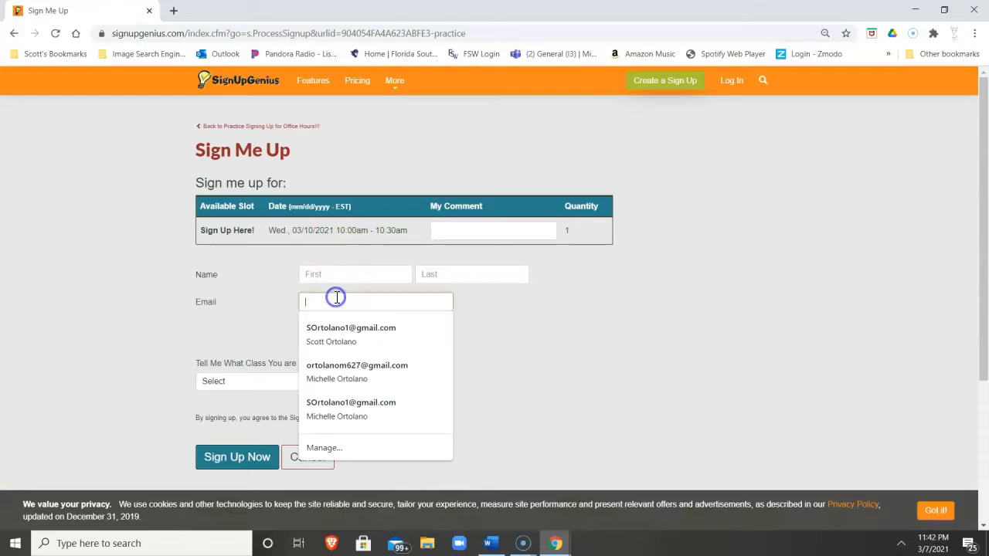
left_click(273, 300)
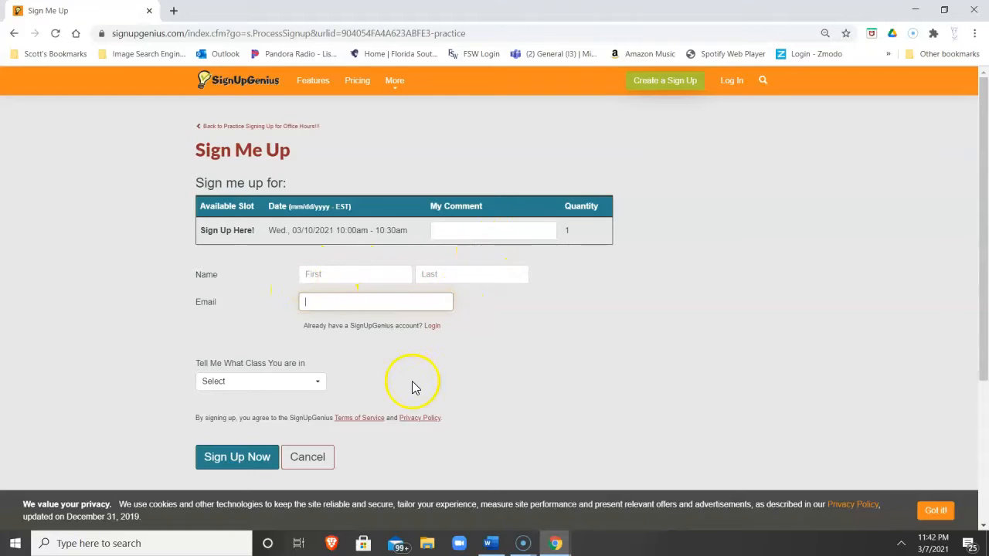
scroll(386, 392, "down", 1)
left_click(303, 332)
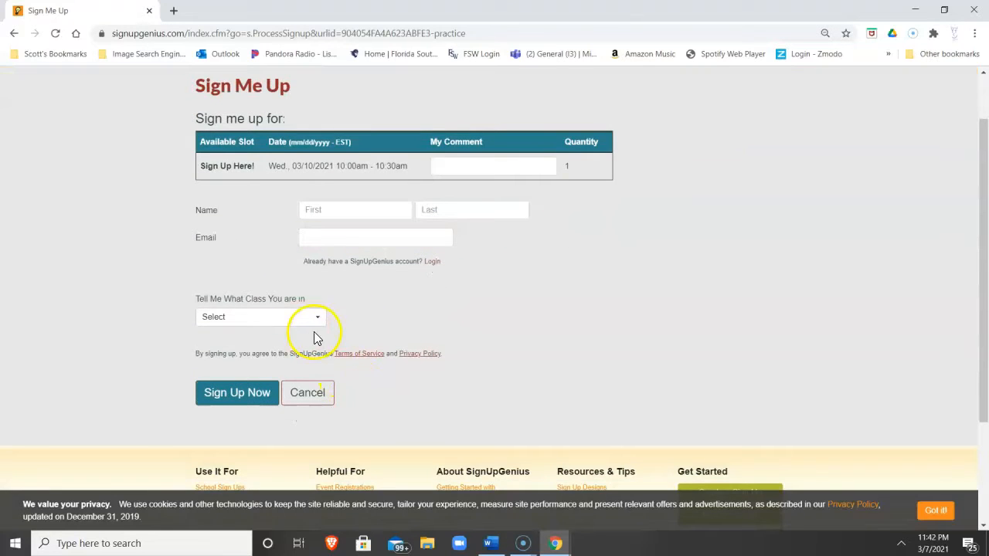
left_click(314, 321)
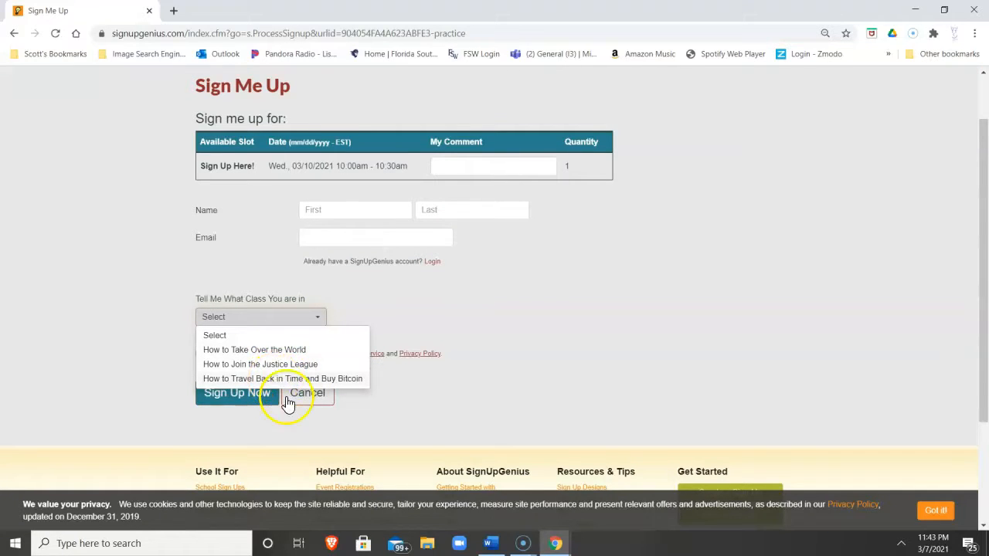
left_click(485, 279)
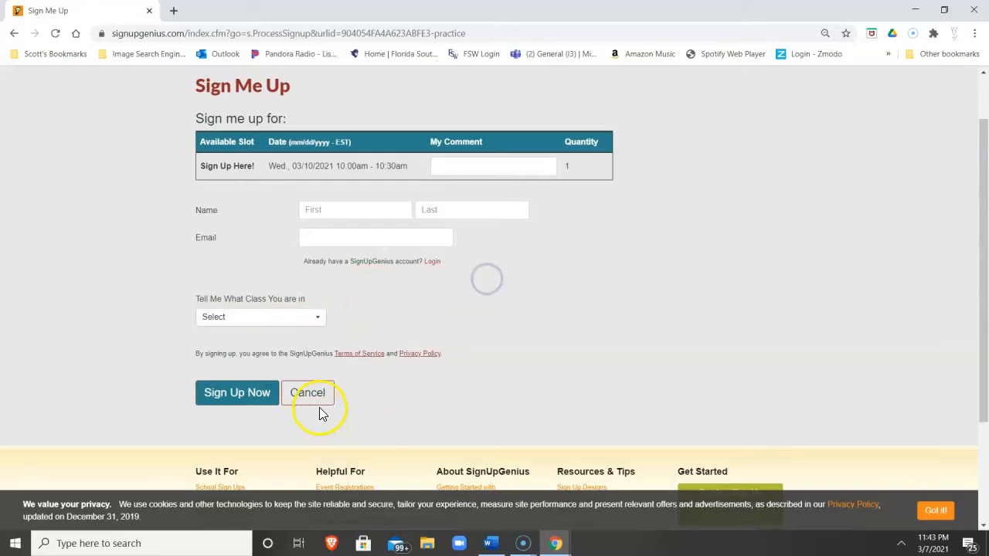
left_click(312, 396)
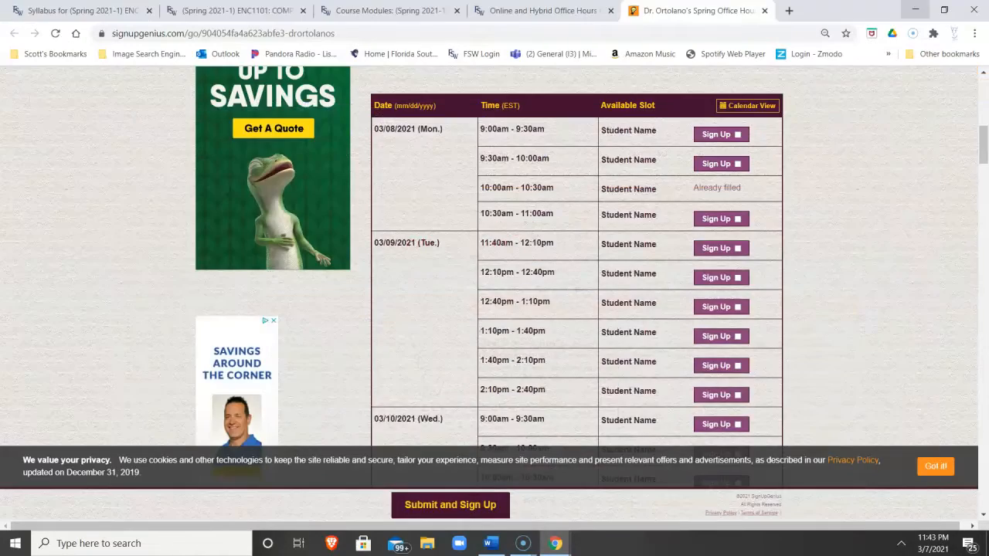
- Look through the whole list of time slots on the Spring 2021 Hybrid Office Hours sign-up
scroll(579, 305, "down", 9)
scroll(581, 259, "down", 20)
scroll(617, 255, "down", 8)
left_click_drag(985, 449, 986, 77)
scroll(762, 214, "down", 6)
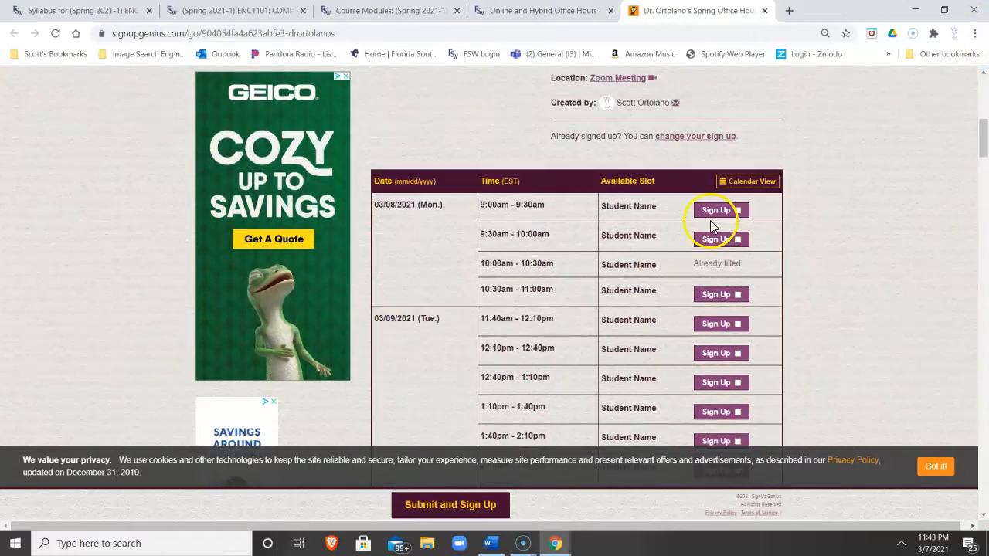
scroll(709, 220, "down", 1)
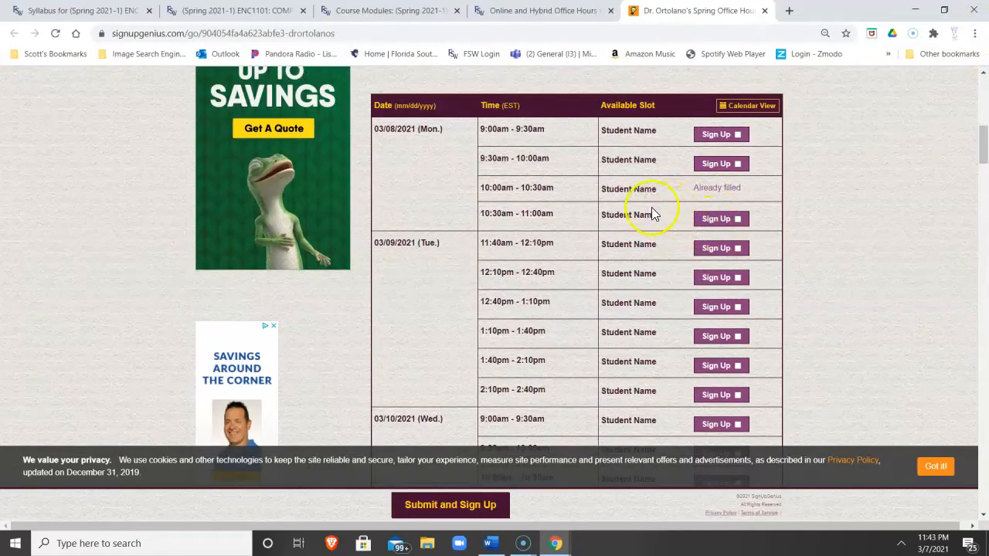
scroll(652, 212, "up", 7)
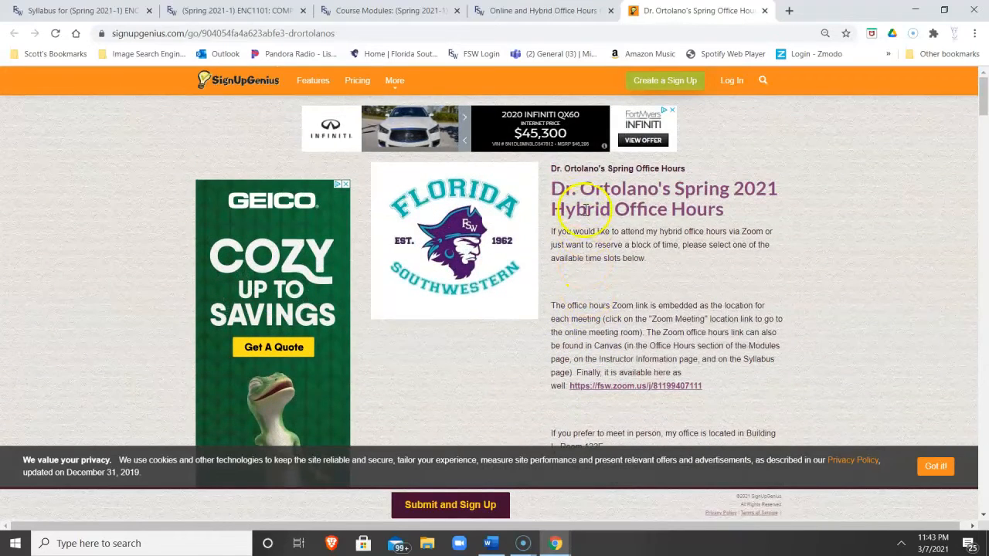
- Log in to SignUpGenius with the saved account email and password, and open the Spring 2021 Hybrid Office Hours sign-up
left_click(731, 81)
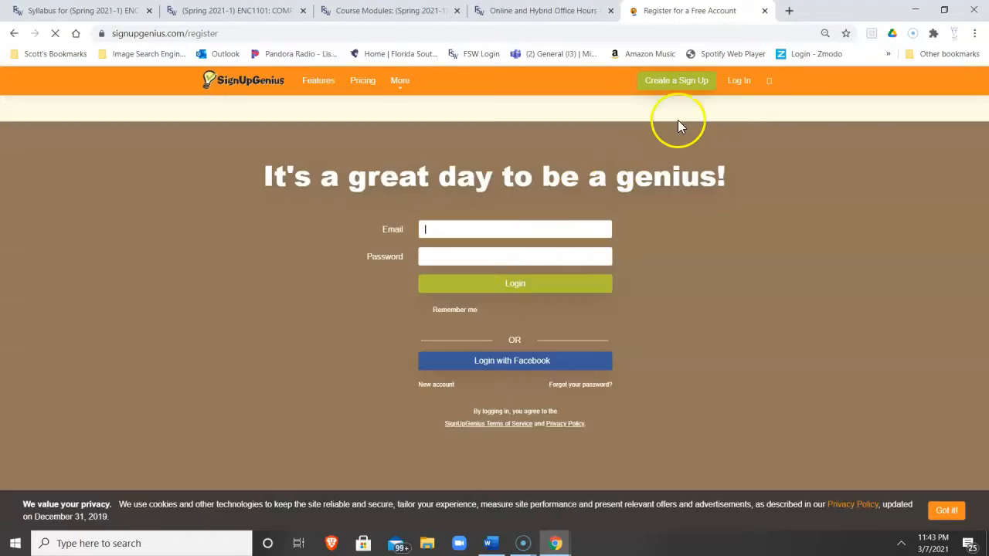
left_click(499, 230)
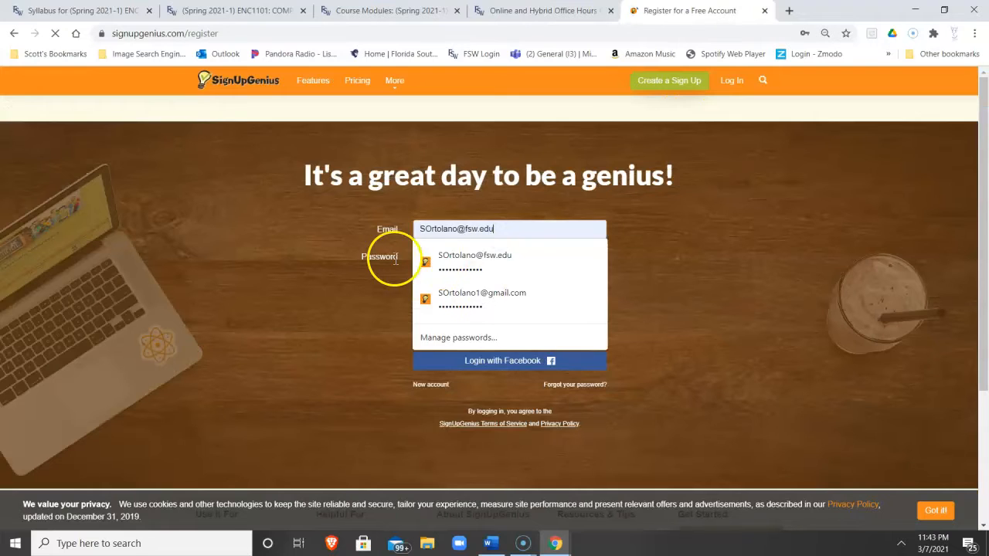
left_click(473, 256)
left_click(472, 292)
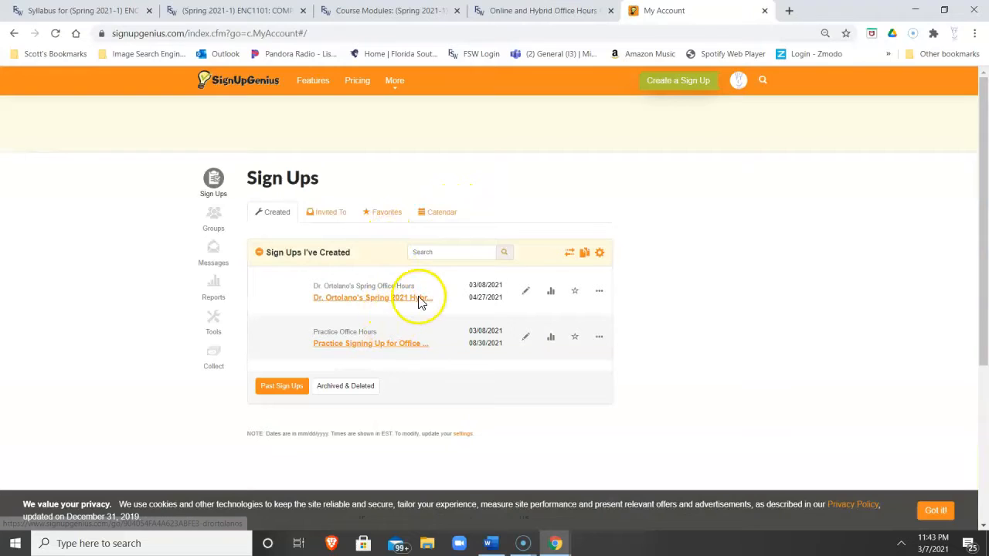
left_click(415, 305)
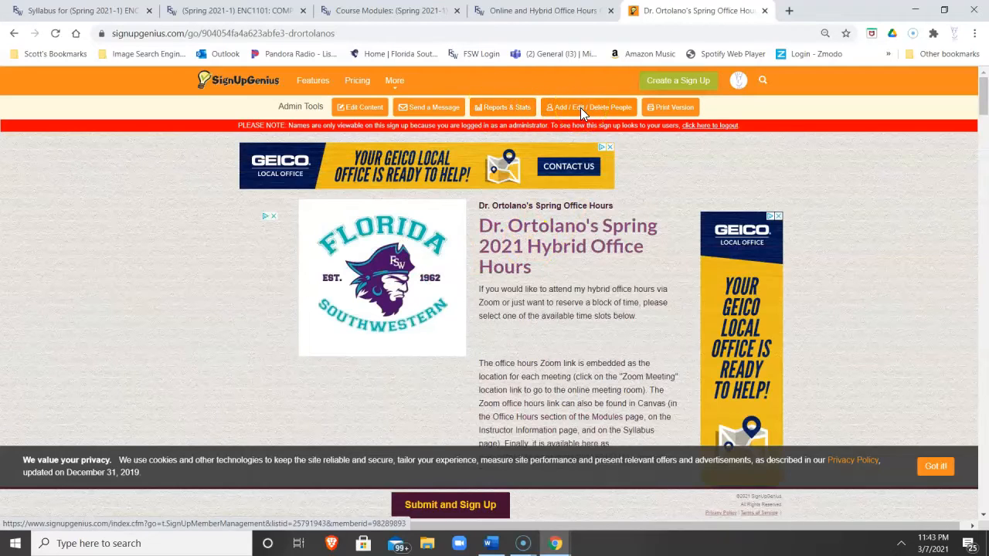
- Examine the sign-up's admin tools for messaging and managing people, along with its description and Zoom link details
left_click(407, 114)
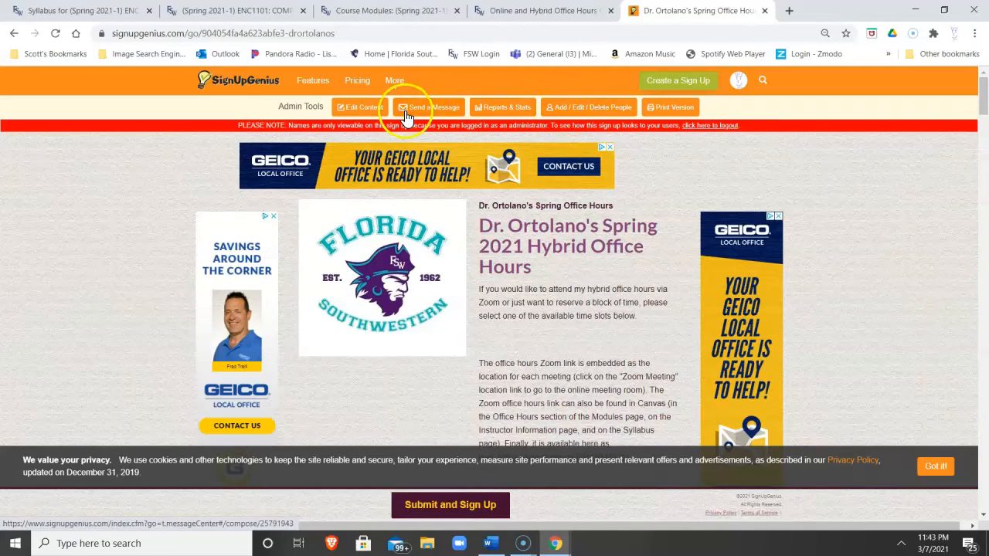
left_click(580, 112)
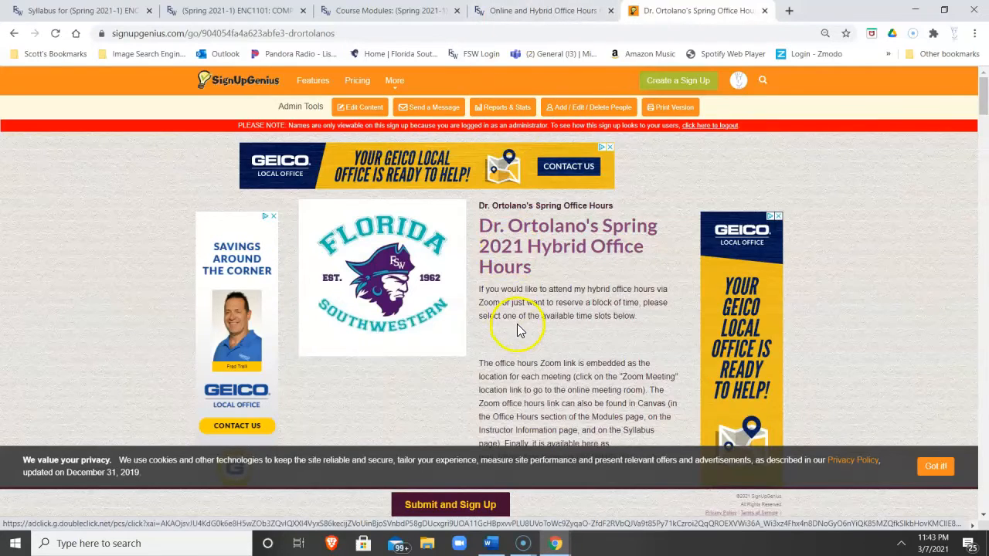
scroll(517, 329, "down", 3)
scroll(518, 328, "down", 3)
scroll(517, 327, "up", 6)
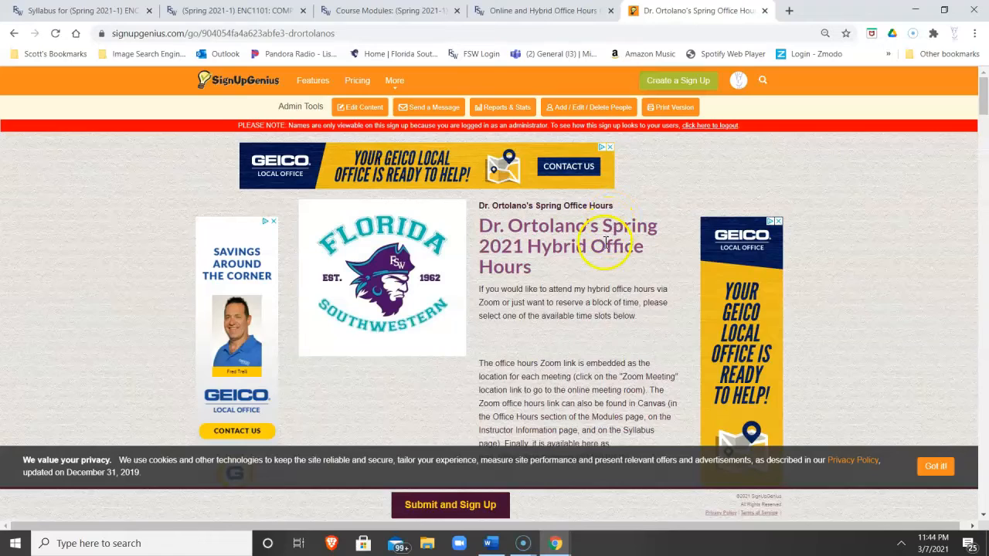
scroll(606, 245, "down", 1)
scroll(556, 286, "down", 3)
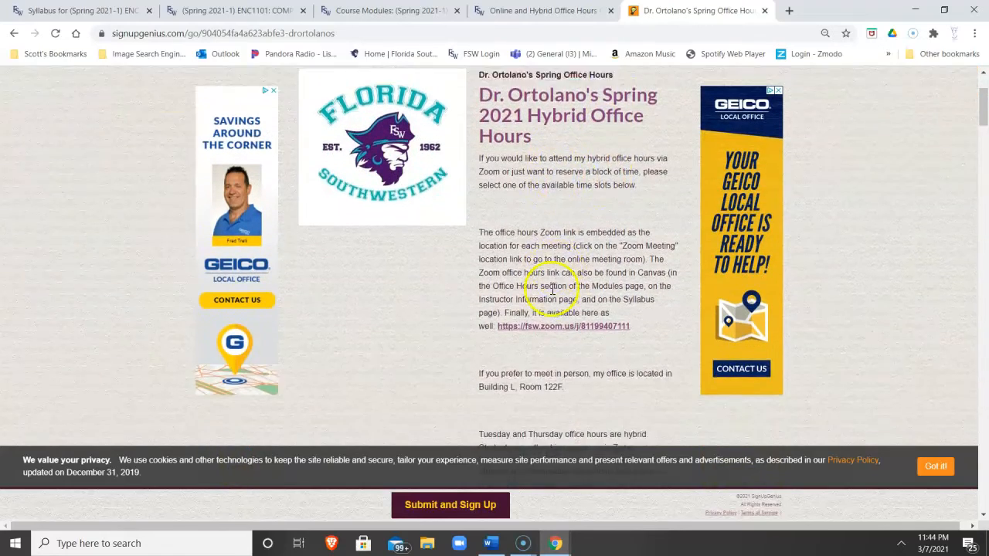
scroll(552, 289, "up", 3)
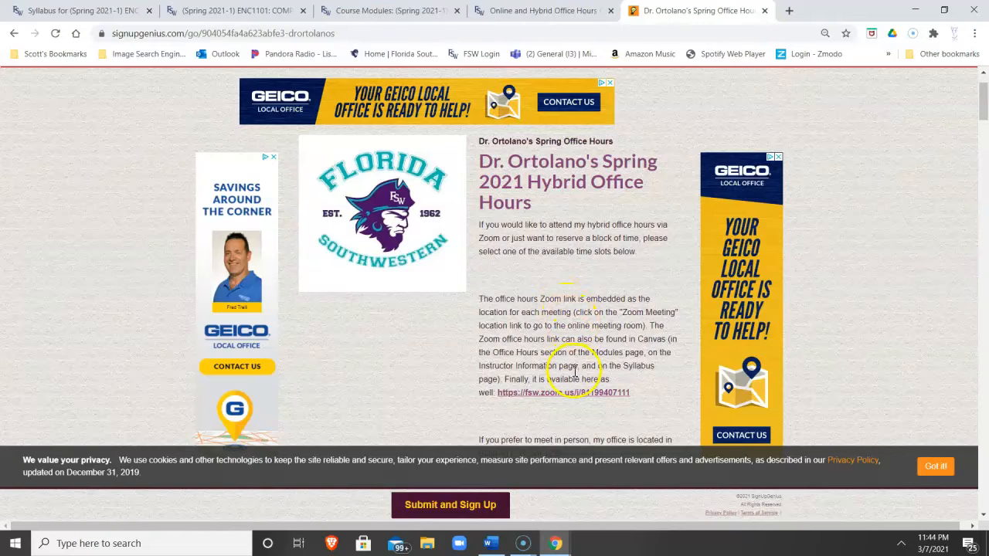
- Review the Zoom link and in-person office location in the hybrid office hours sign-up's description
scroll(574, 373, "down", 1)
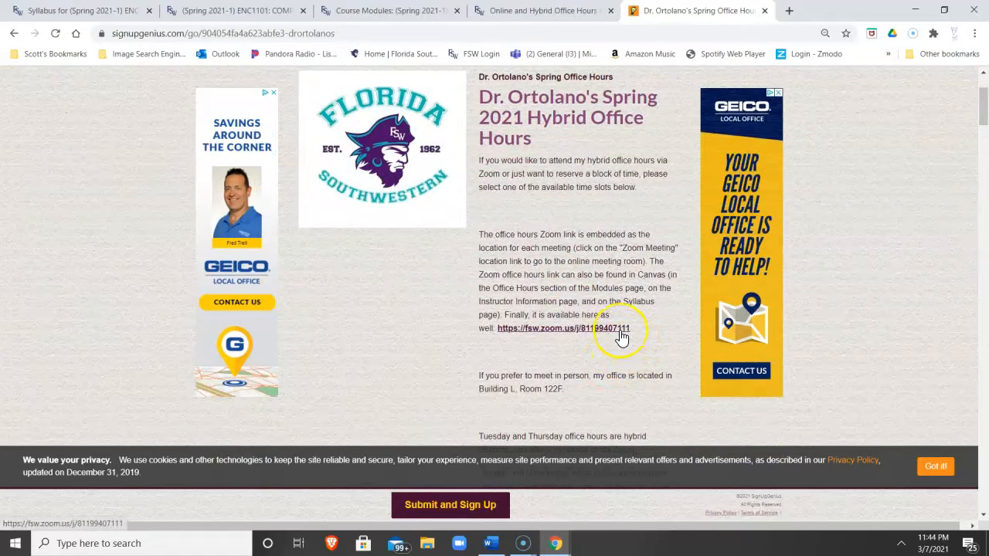
scroll(622, 338, "up", 2)
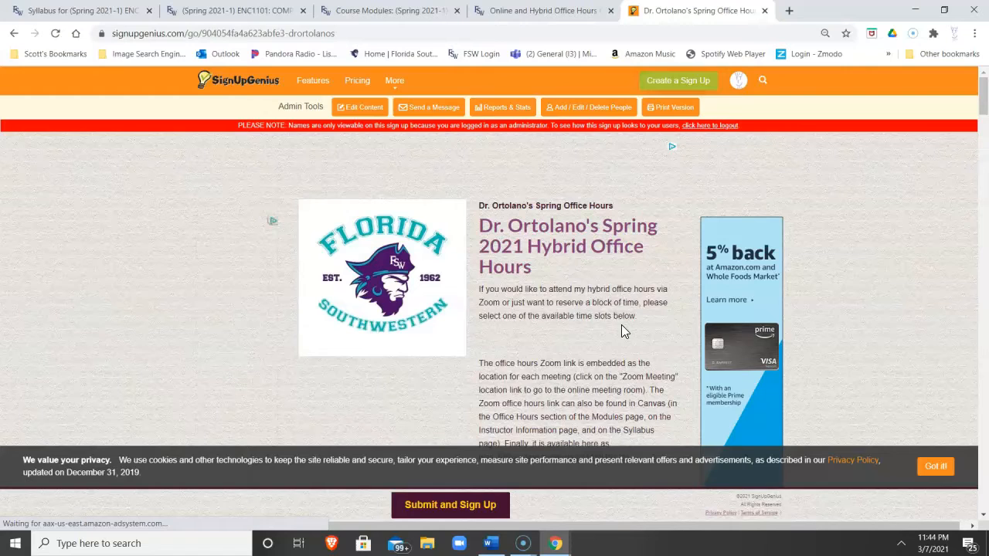
left_click(616, 309)
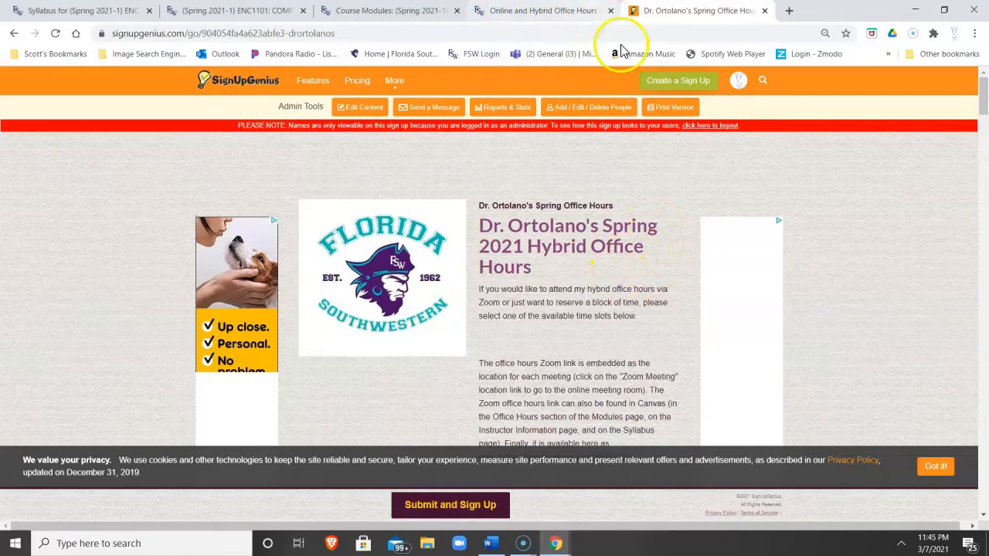
- Start creating a new sign-up and title it "Random"
left_click(669, 85)
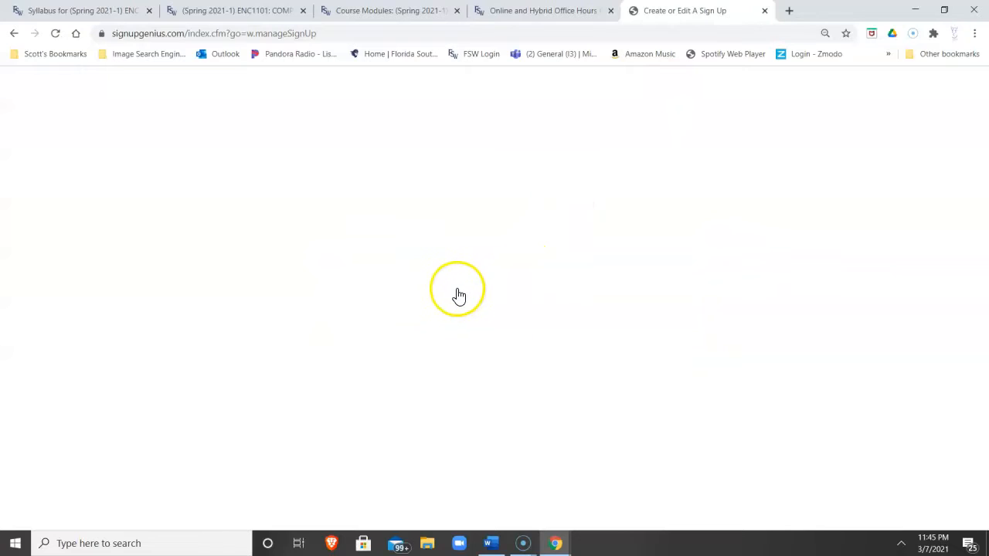
left_click(459, 278)
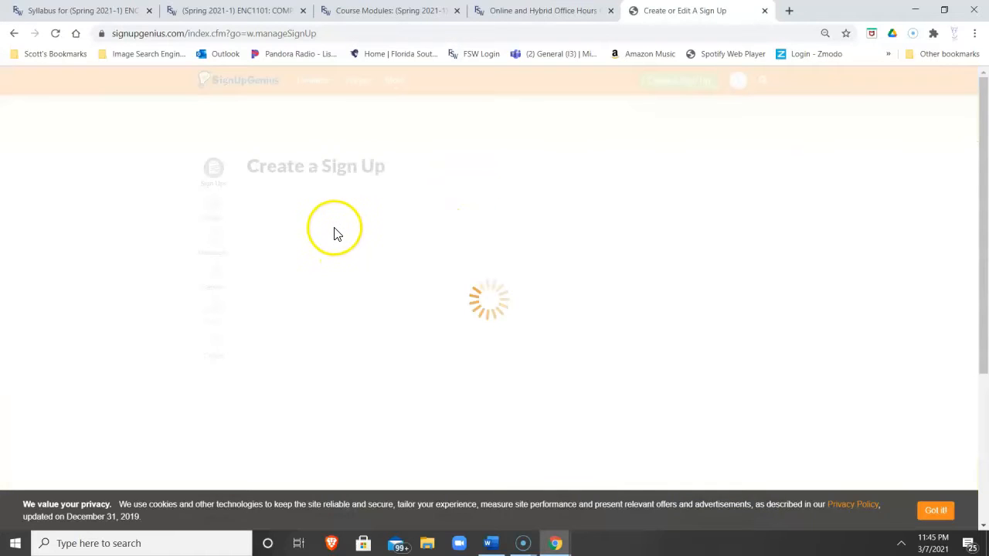
scroll(349, 248, "down", 2)
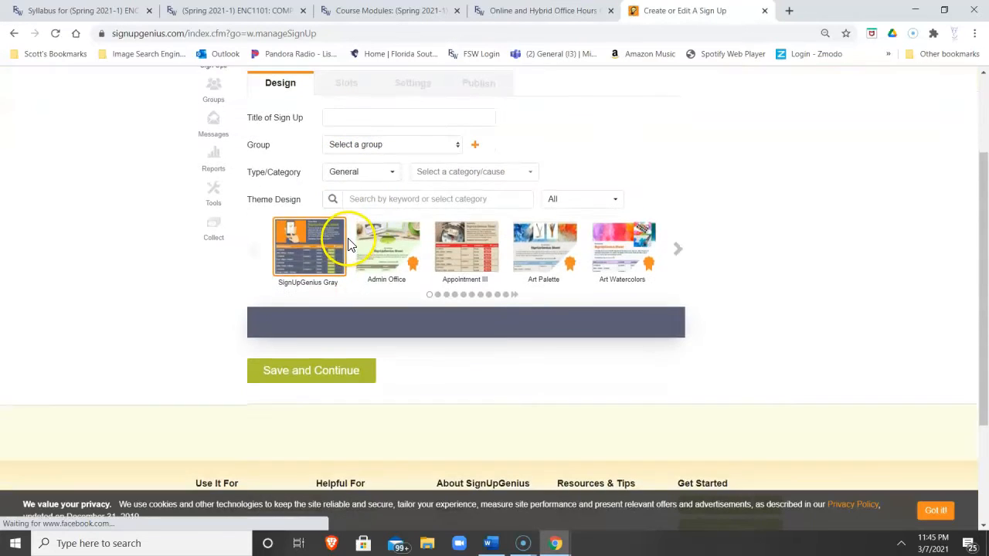
scroll(343, 235, "up", 1)
left_click(350, 190)
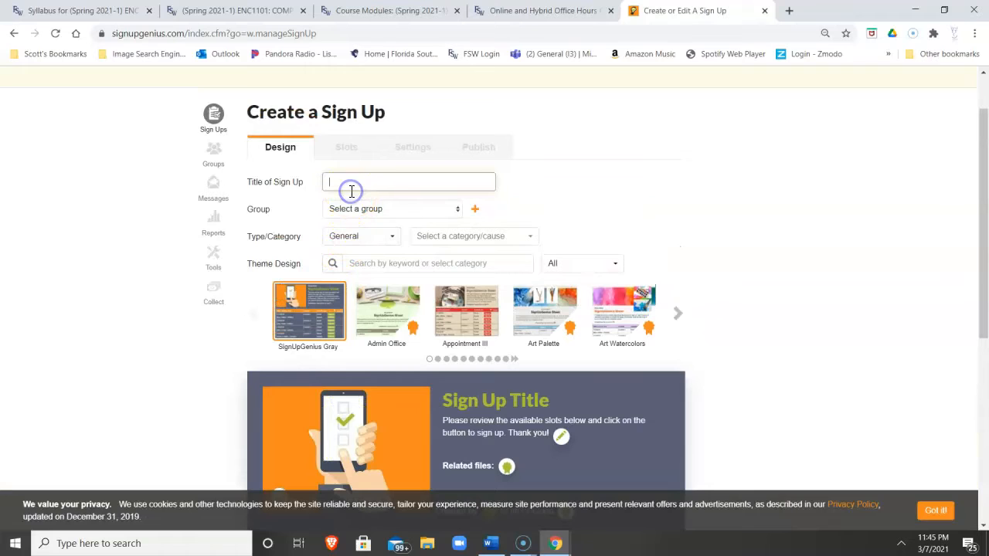
type("Random")
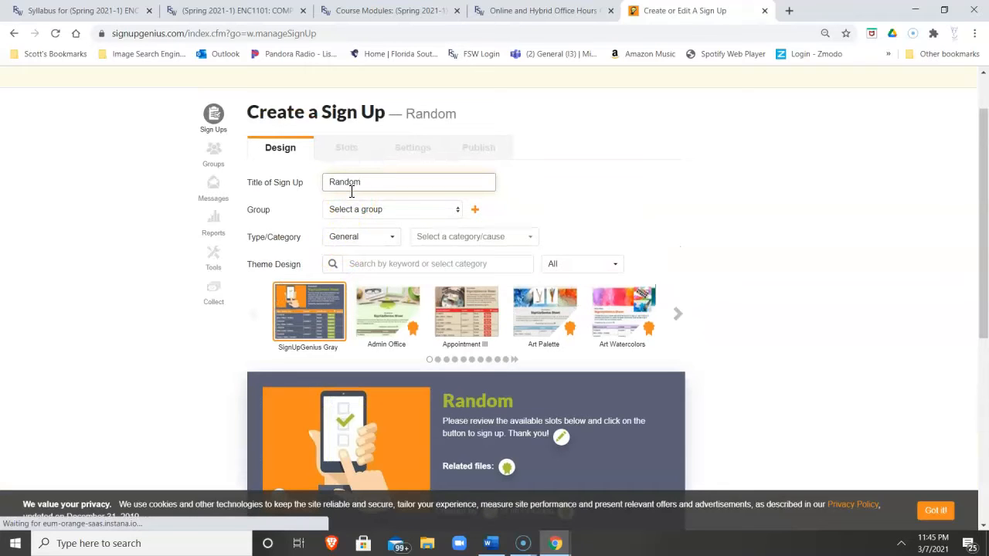
- Create a new group named "Random1" and assign it to the sign-up
left_click(354, 209)
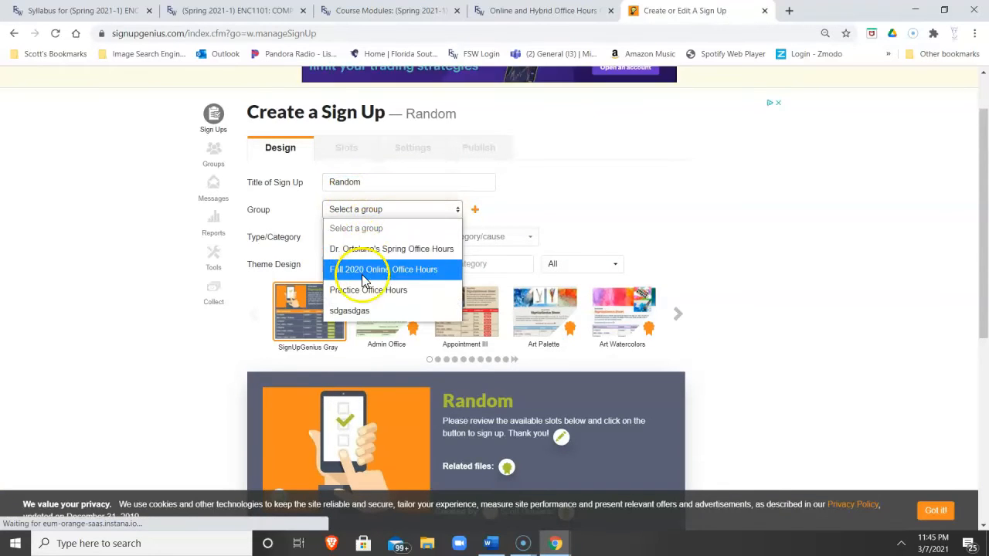
left_click(498, 205)
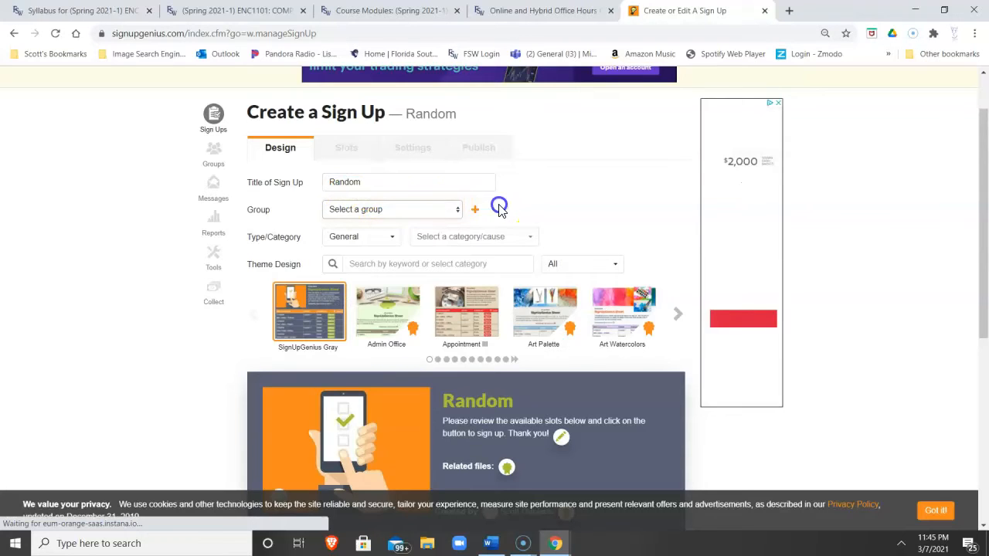
left_click(475, 213)
left_click(455, 139)
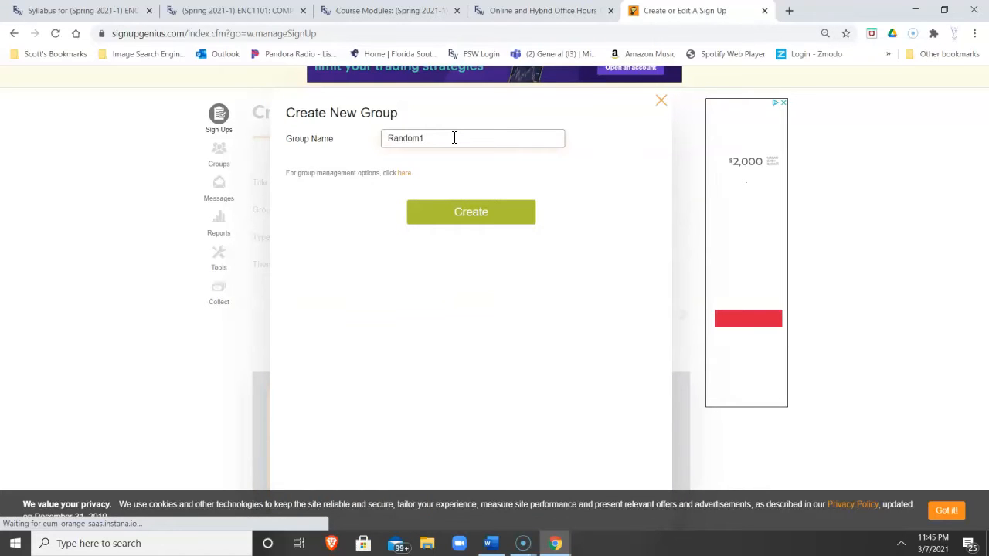
type("Random1")
key("Return")
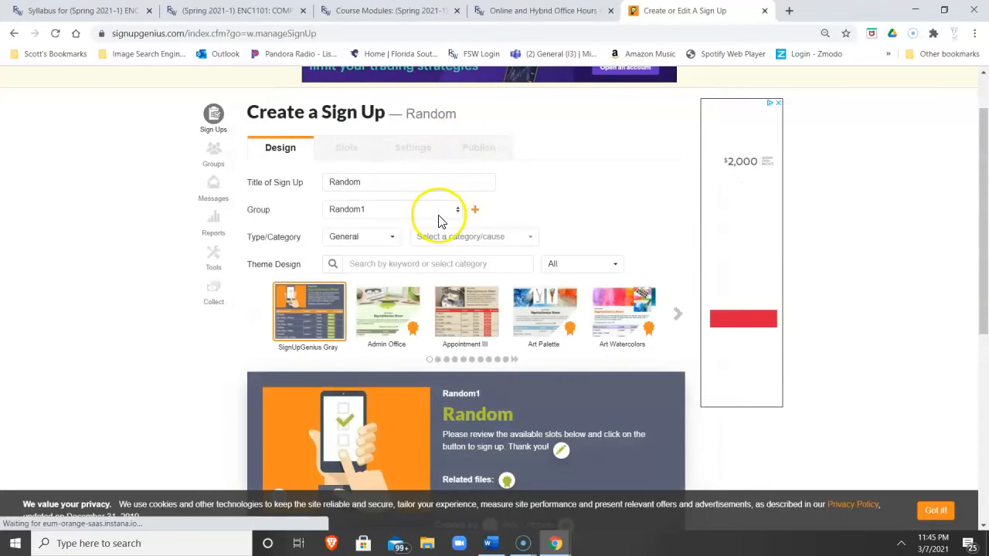
- Set the sign-up's type to General and its category to Education
left_click(389, 240)
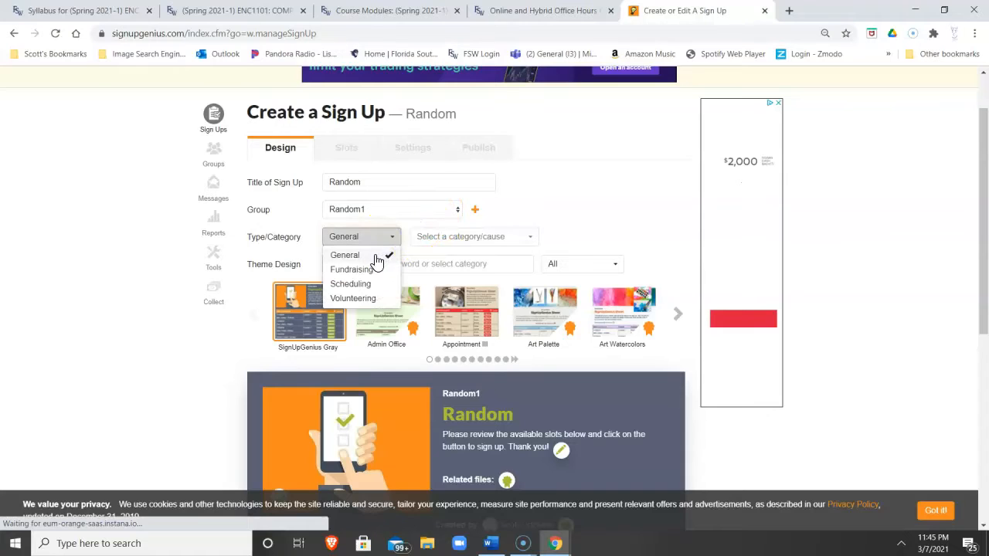
left_click(374, 256)
left_click(448, 238)
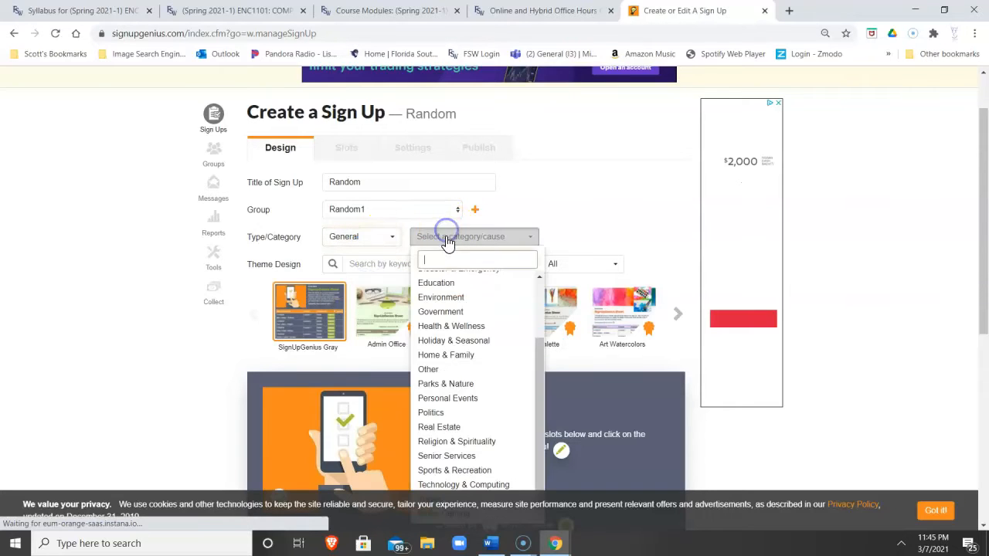
scroll(436, 313, "up", 3)
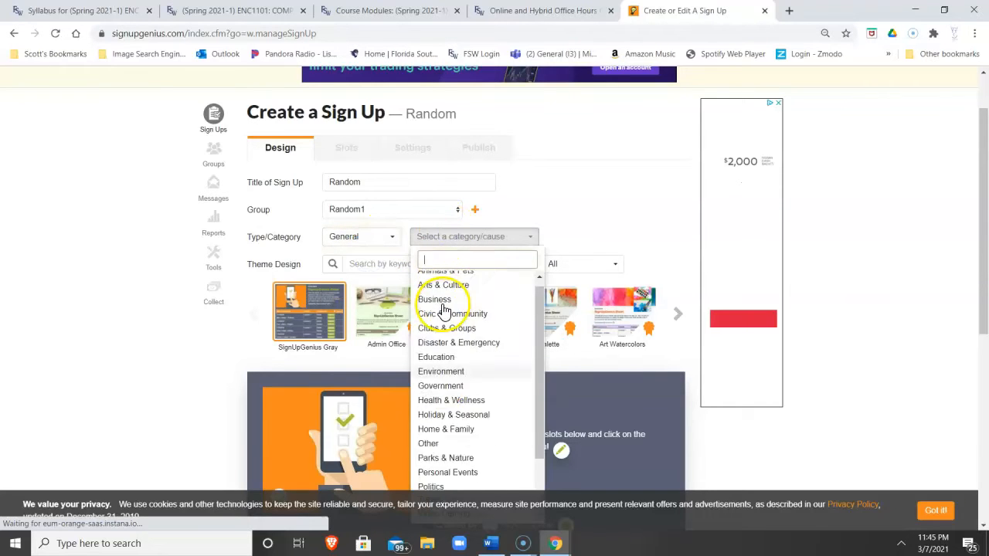
left_click(435, 367)
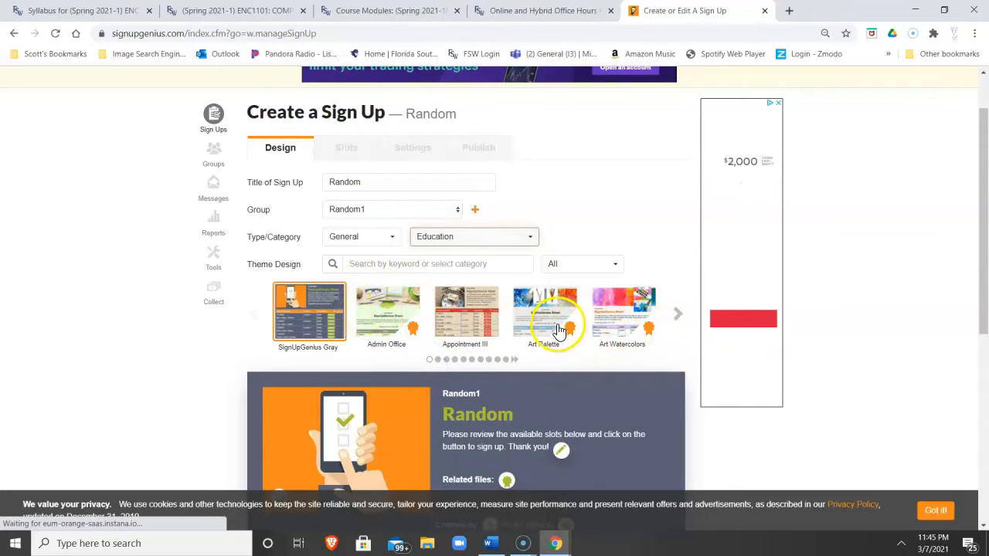
- Browse the theme designs, apply the Book Club Study theme to the sign-up, and save the design
left_click(678, 310)
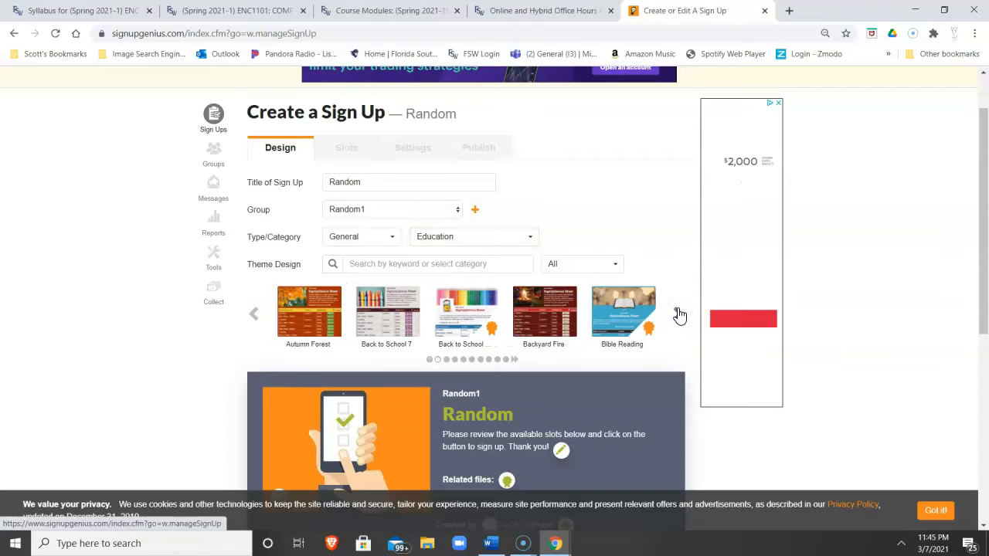
left_click(679, 315)
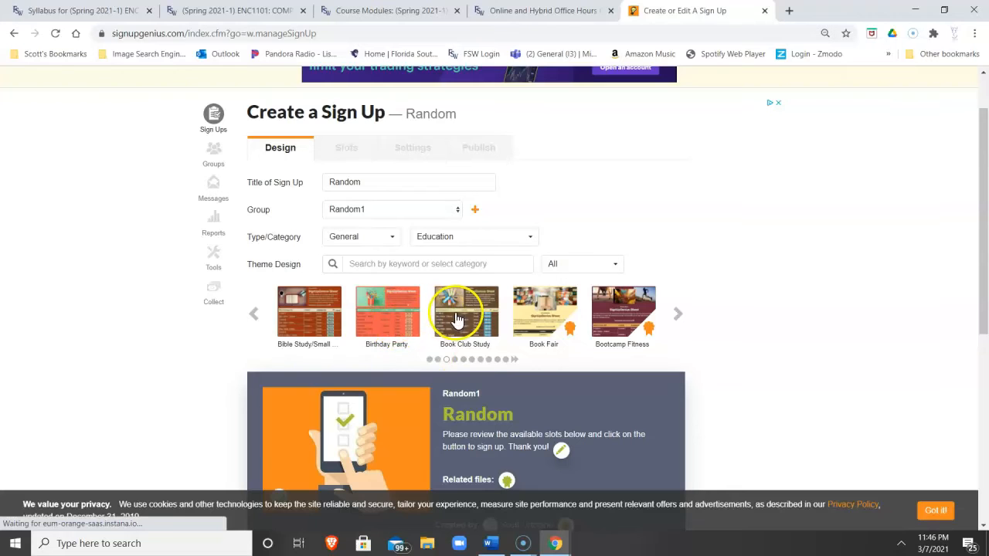
left_click(313, 315)
scroll(344, 319, "down", 4)
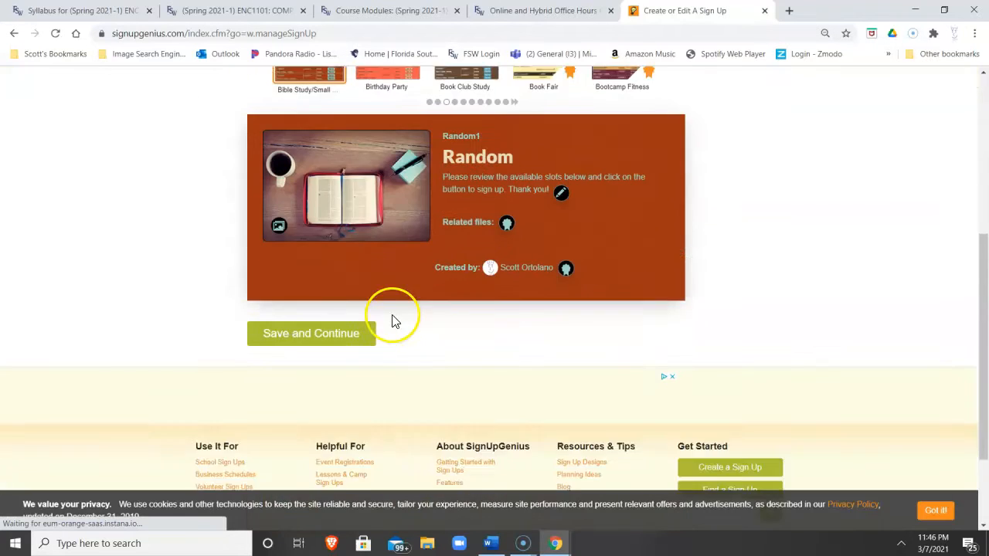
scroll(393, 320, "up", 2)
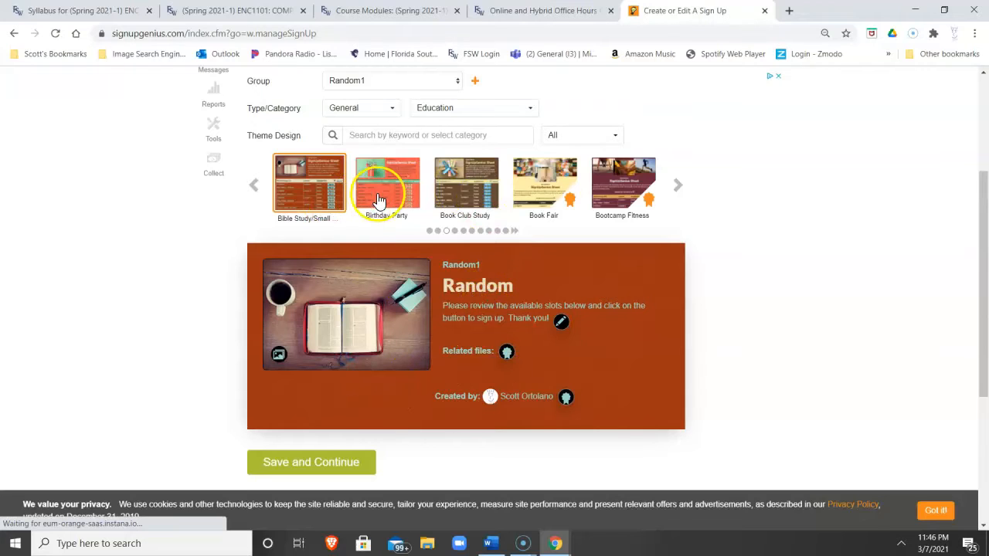
left_click(481, 189)
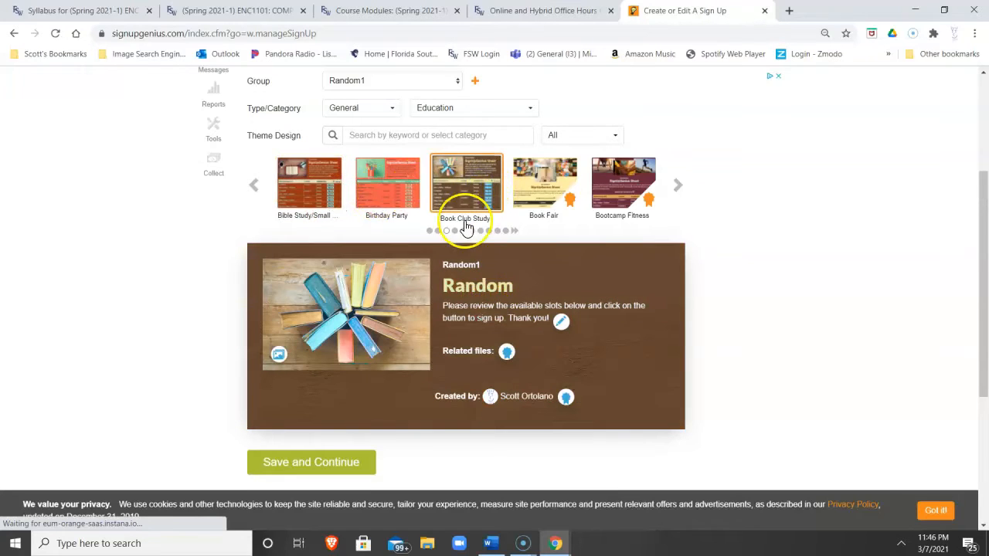
left_click(328, 464)
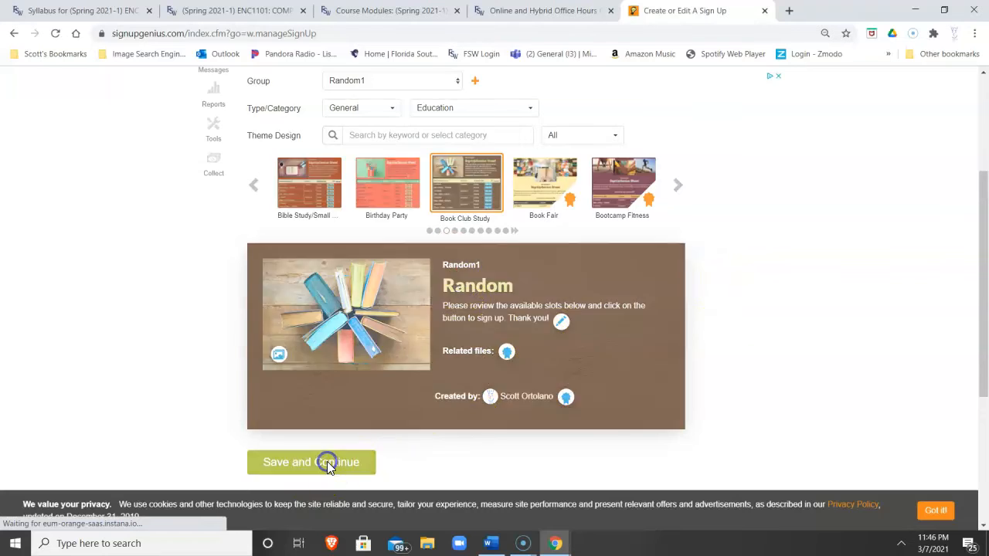
- Return to the sign-up's design settings and replace the description with "Make this say whatever you want it to!"
scroll(382, 322, "down", 3)
scroll(375, 320, "up", 4)
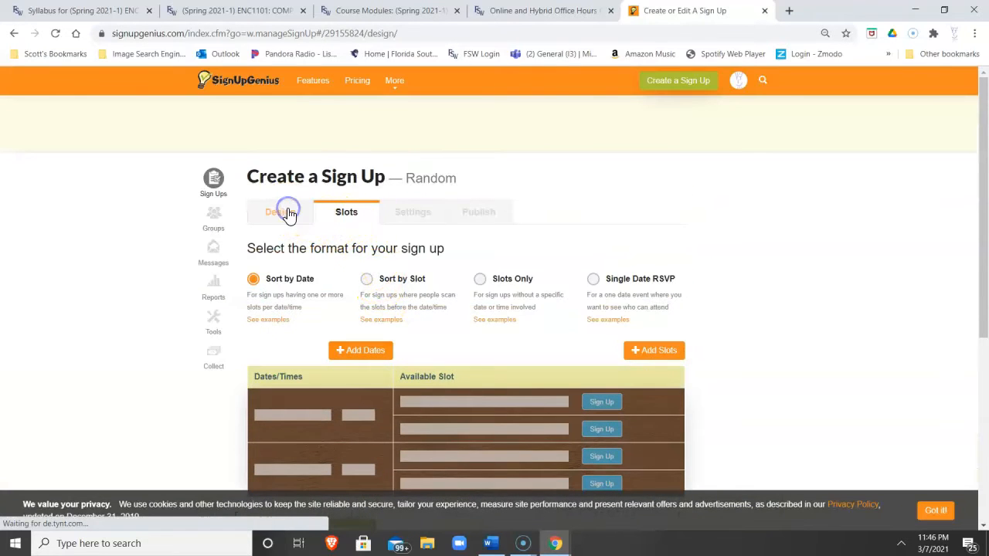
left_click(288, 218)
scroll(417, 309, "down", 5)
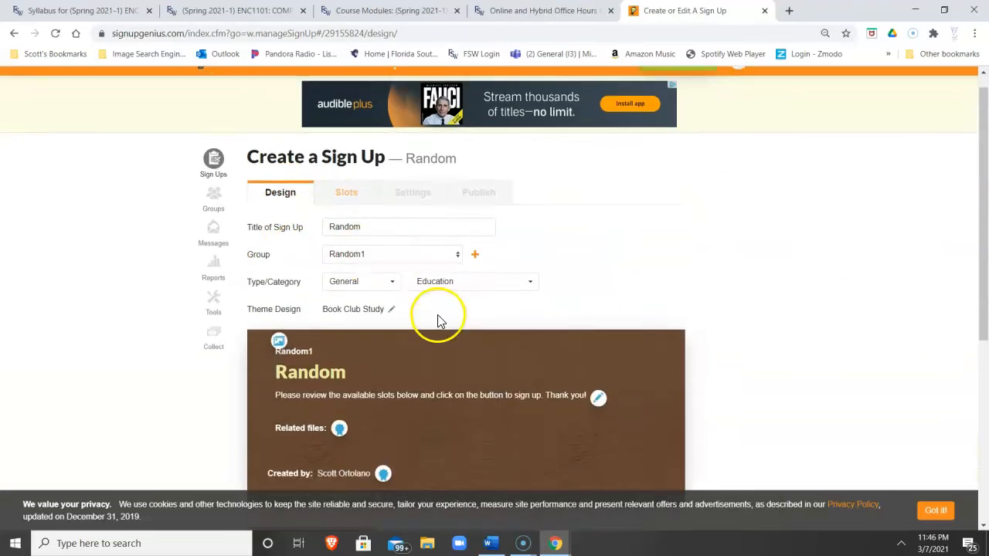
scroll(398, 251, "up", 2)
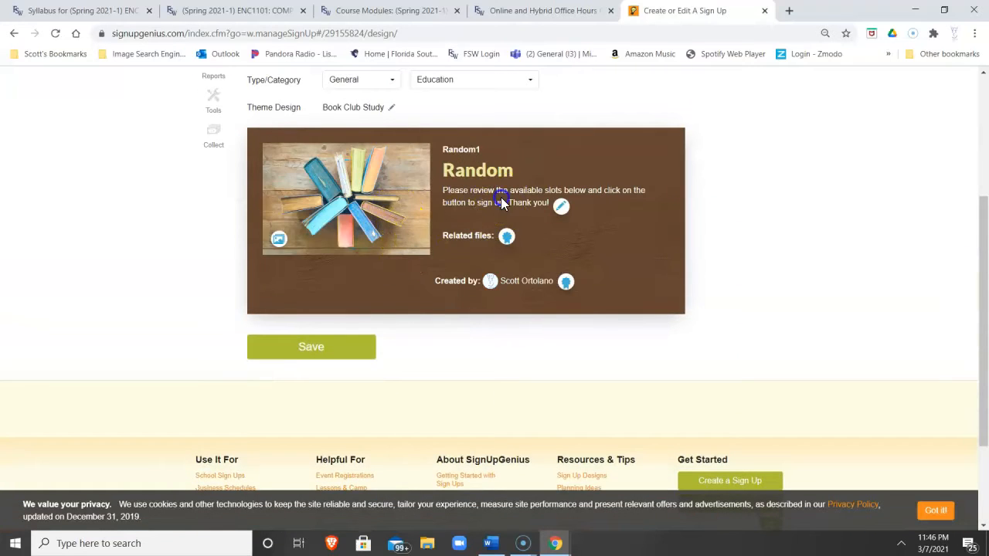
left_click(562, 207)
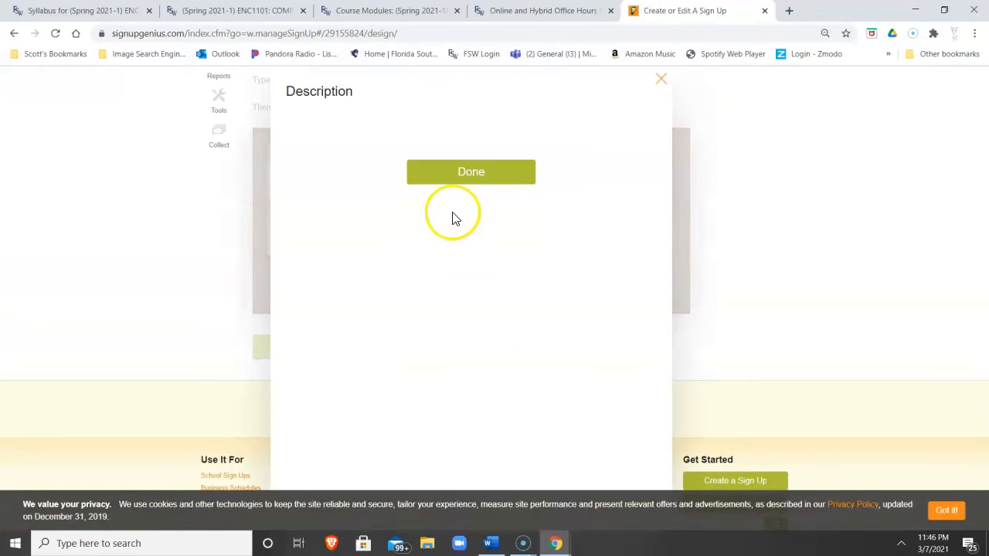
triple_click(450, 188)
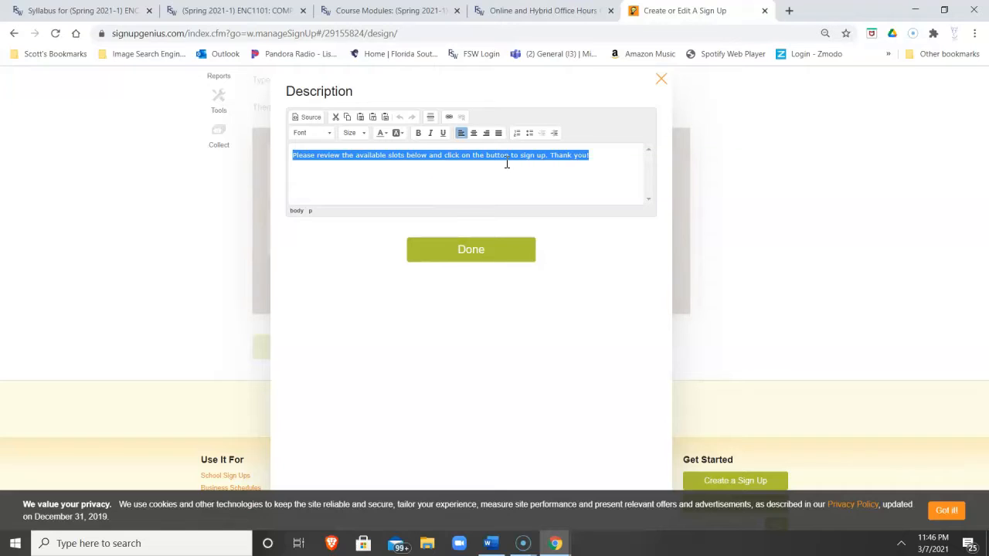
key("Left")
type("Mak")
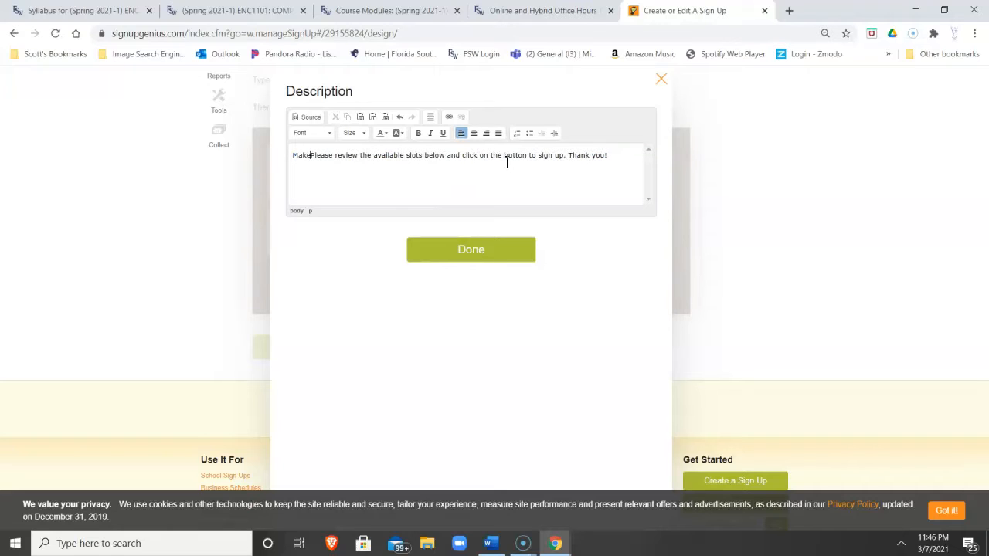
triple_click(570, 166)
type("Make this say whatever you want it to!")
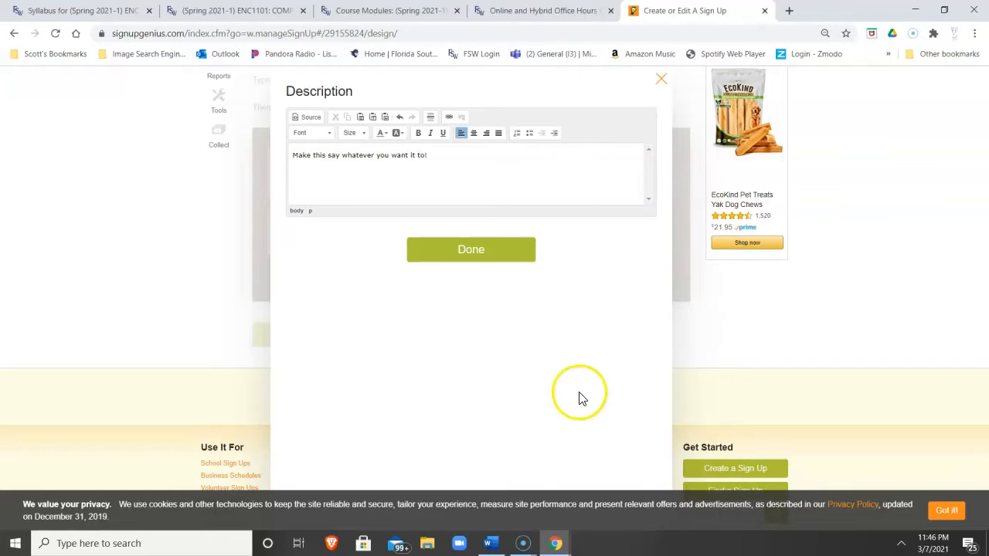
left_click(481, 255)
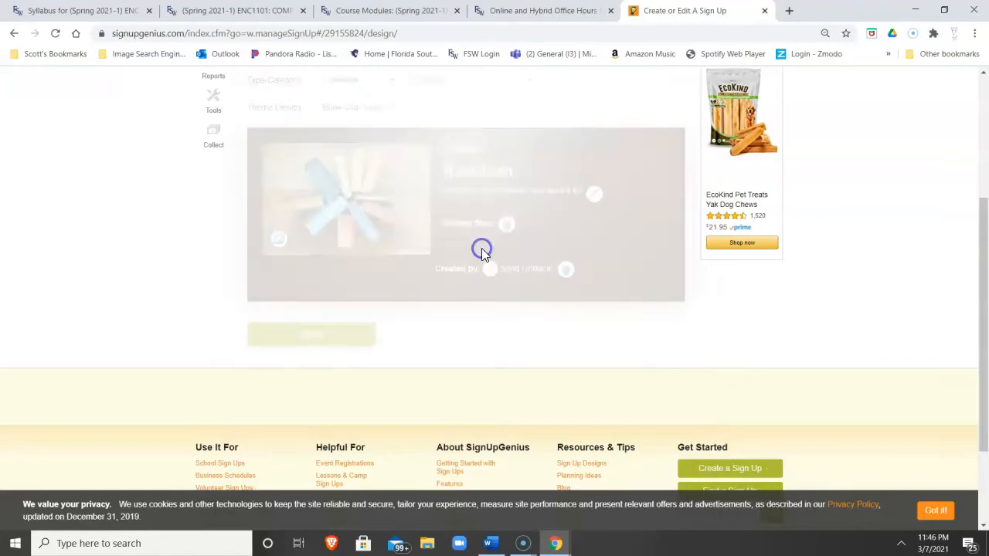
- Try to replace the theme picture with the custom library's Digital Pedagogy Open House image, clearing it once and adding it again
left_click(279, 241)
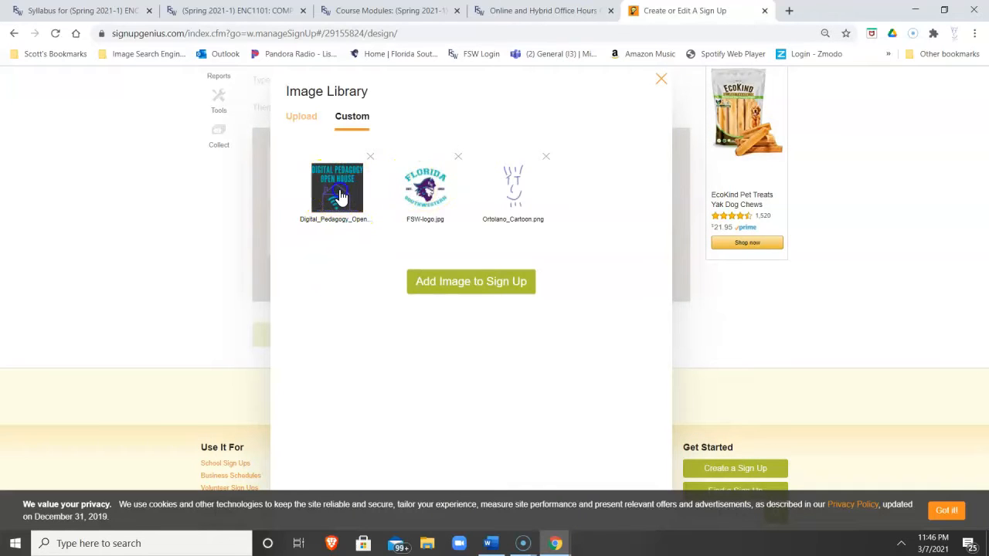
left_click(336, 193)
left_click(459, 288)
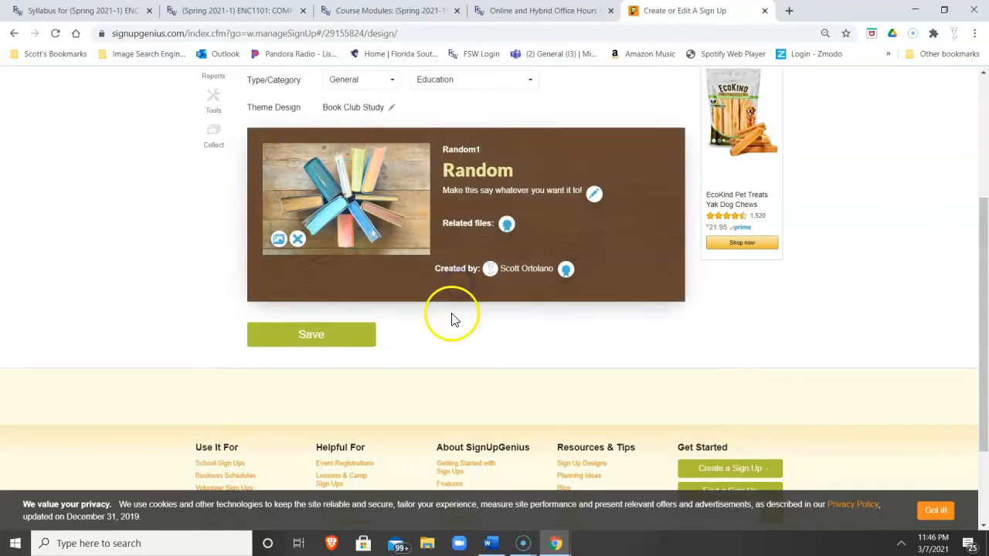
left_click(298, 240)
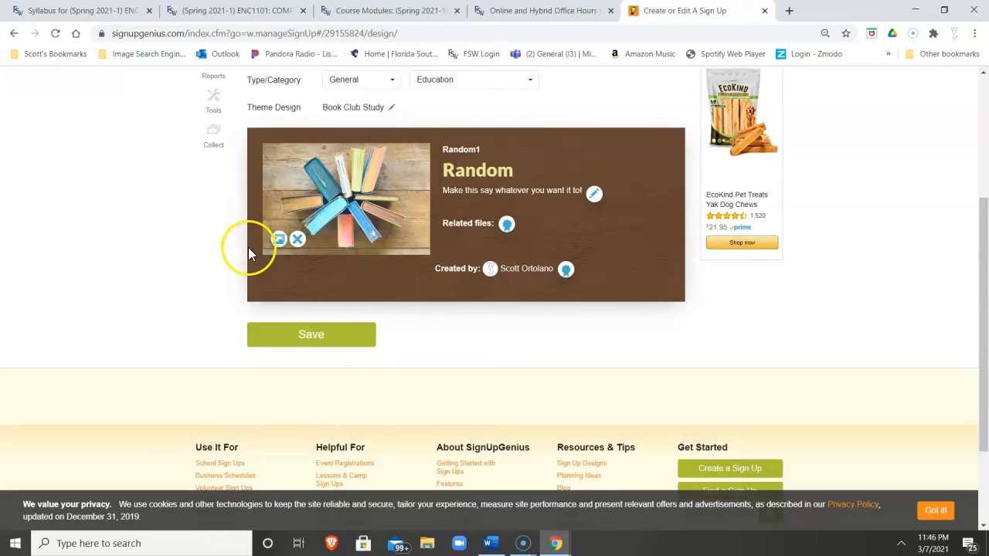
left_click(280, 241)
left_click(336, 205)
left_click(430, 281)
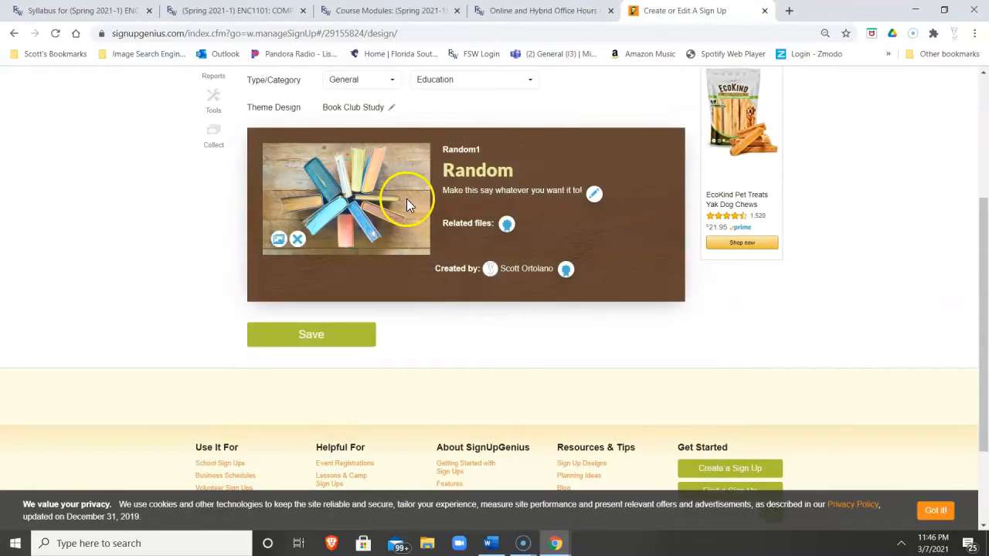
- Clear the theme picture and try once more to add the custom library's Digital Pedagogy Open House image
left_click(298, 239)
left_click(280, 239)
left_click(353, 196)
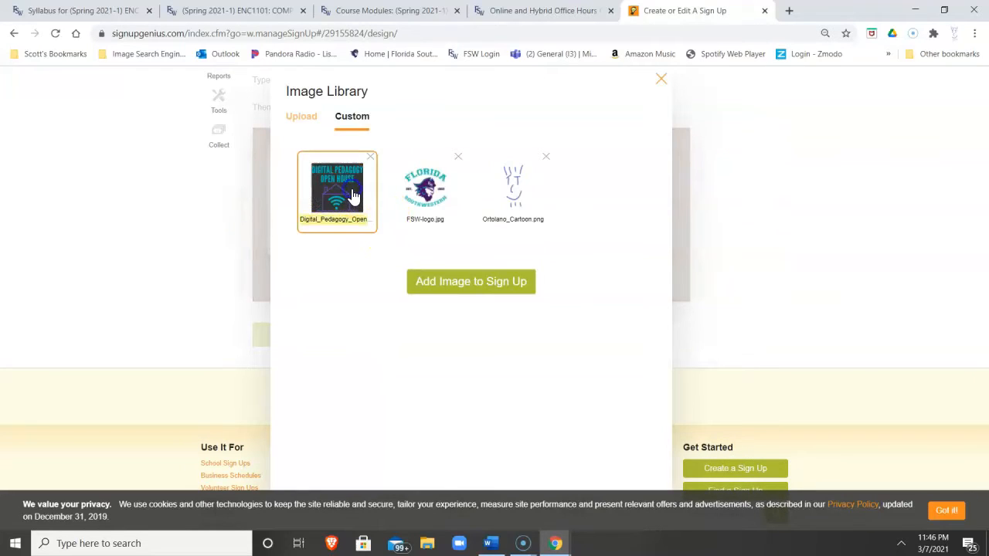
left_click(435, 286)
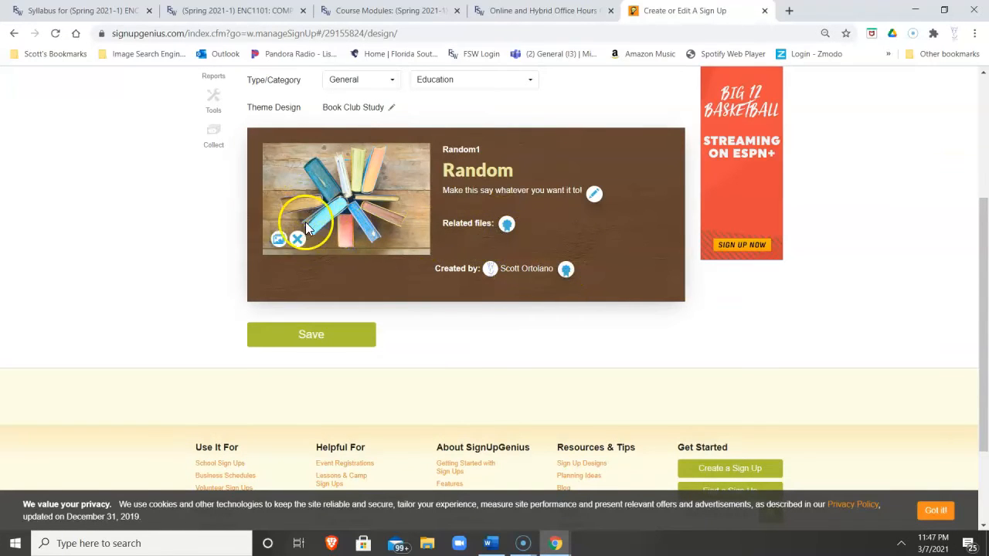
- Set the custom library's Digital Pedagogy Open House image as the sign-up's picture and save the design
left_click(276, 239)
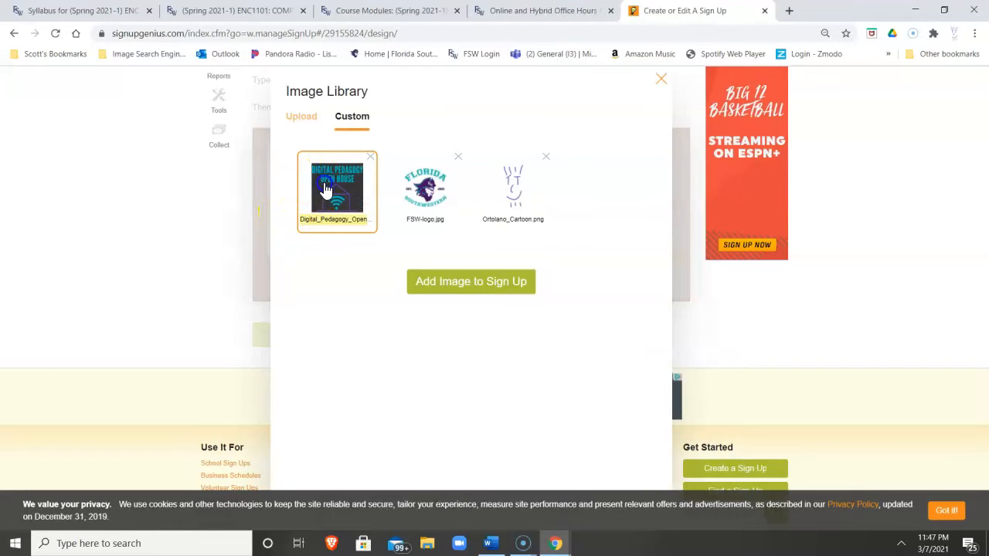
left_click(455, 175)
left_click(359, 181)
left_click(441, 281)
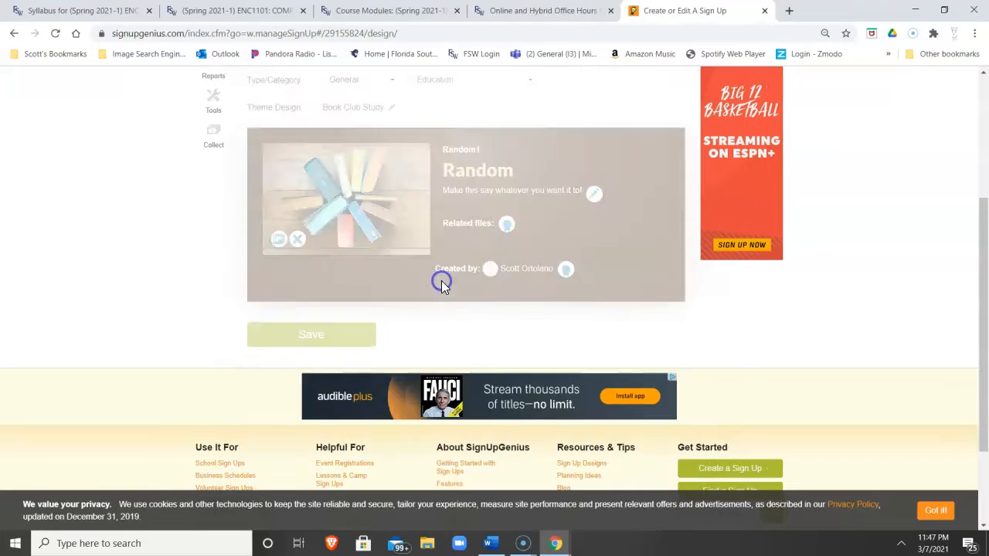
left_click(335, 337)
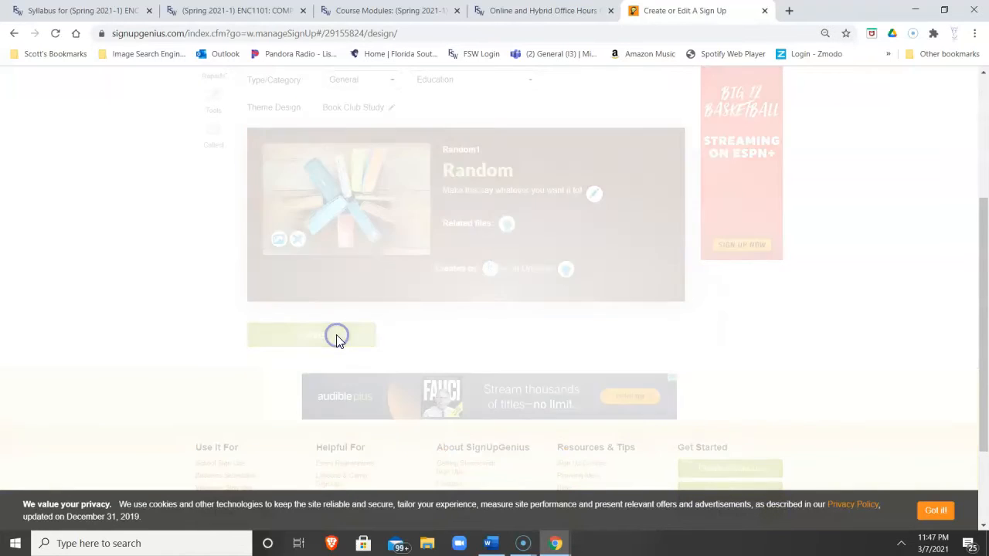
- Review the saved design and go to the sign-up's slots setup
scroll(441, 254, "down", 2)
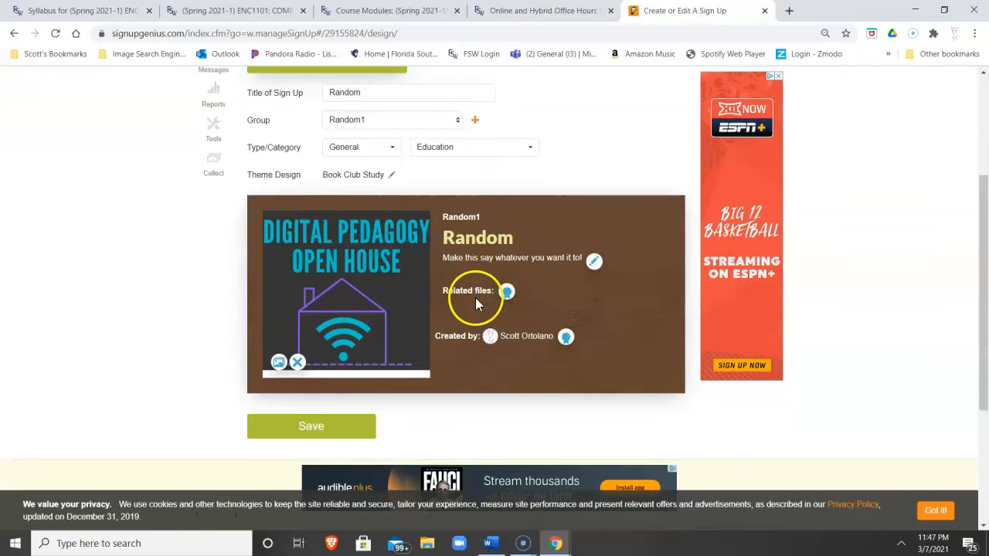
scroll(475, 297, "down", 1)
scroll(360, 336, "up", 1)
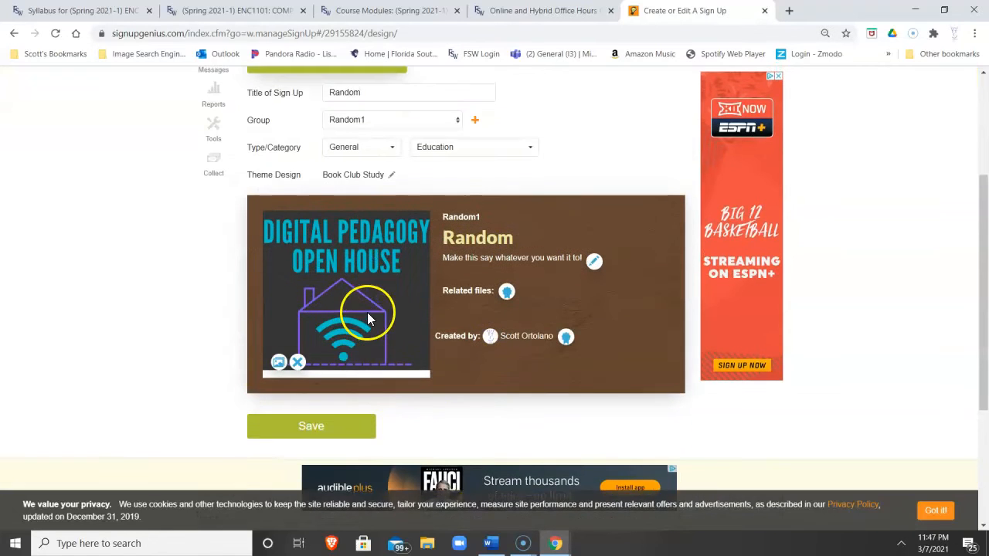
scroll(368, 315, "up", 2)
scroll(368, 315, "down", 1)
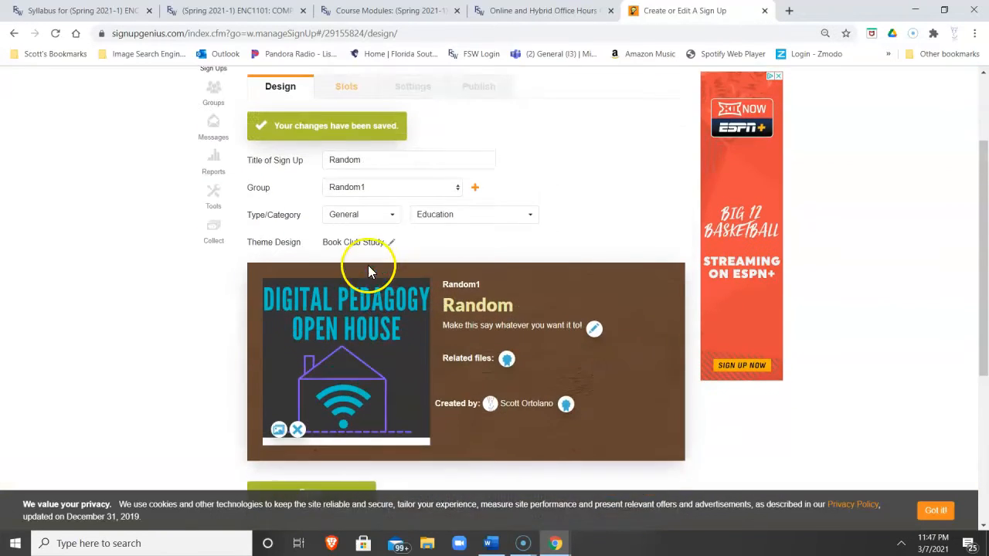
scroll(368, 291, "down", 1)
scroll(347, 419, "up", 3)
left_click(345, 212)
scroll(336, 265, "down", 2)
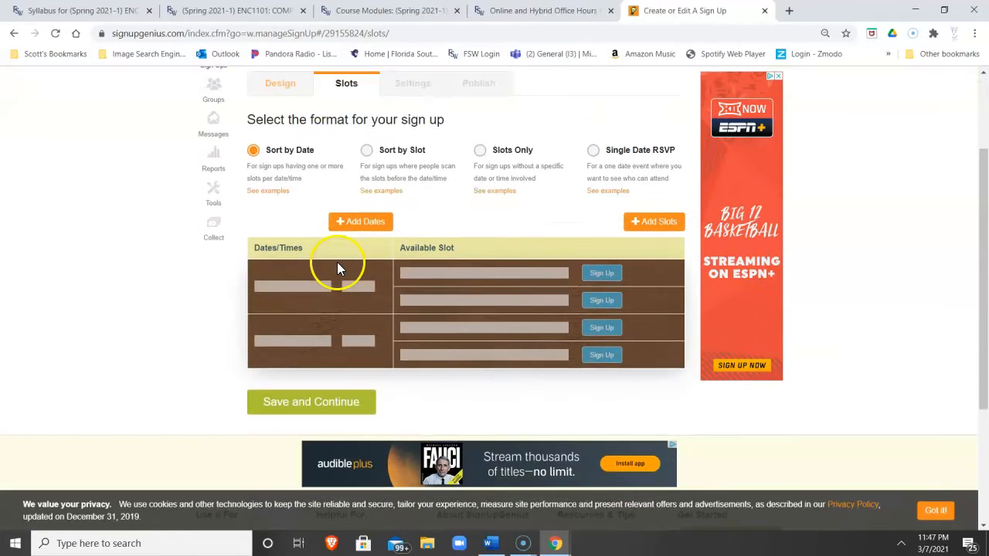
- Try to save and continue from the slots setup without assigning any dates or slots
left_click(366, 225)
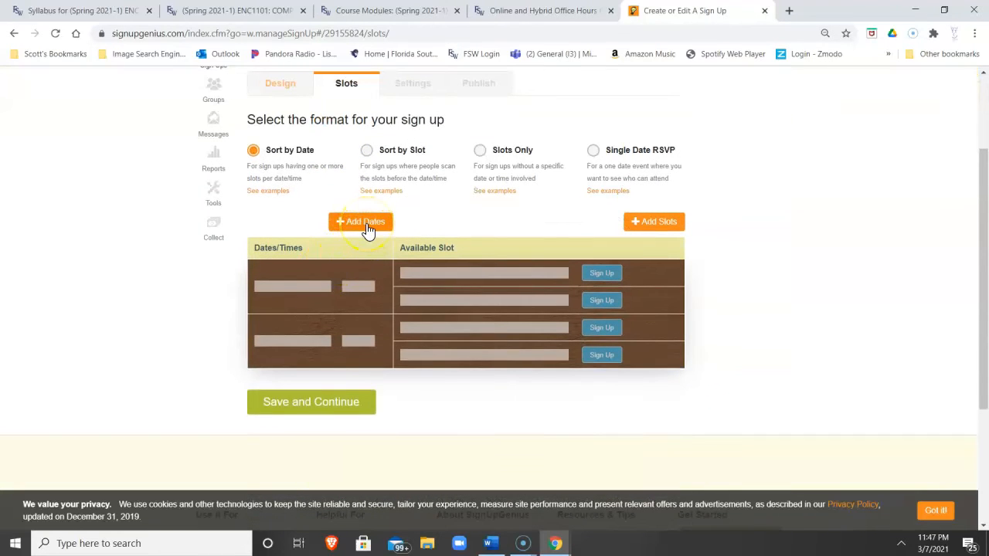
left_click(347, 392)
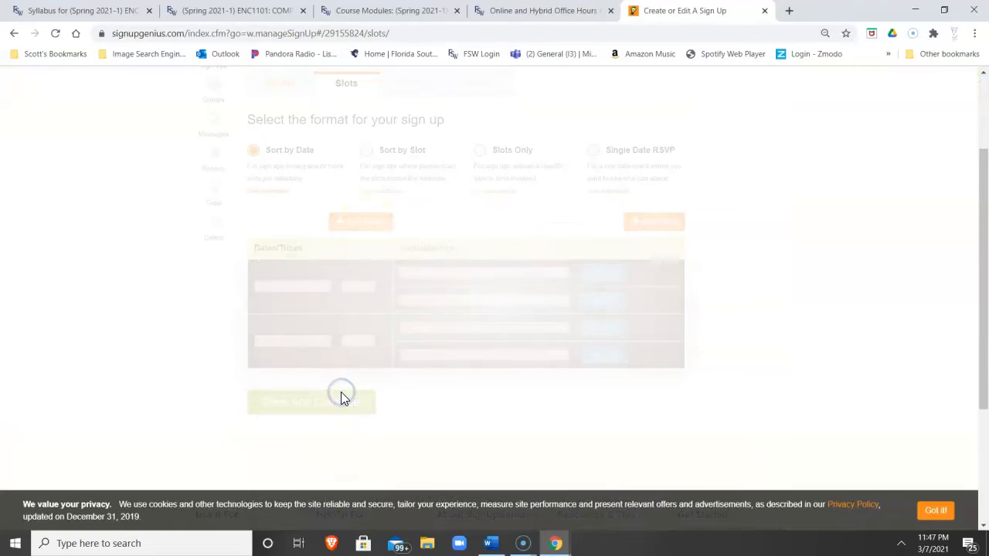
scroll(379, 232, "down", 3)
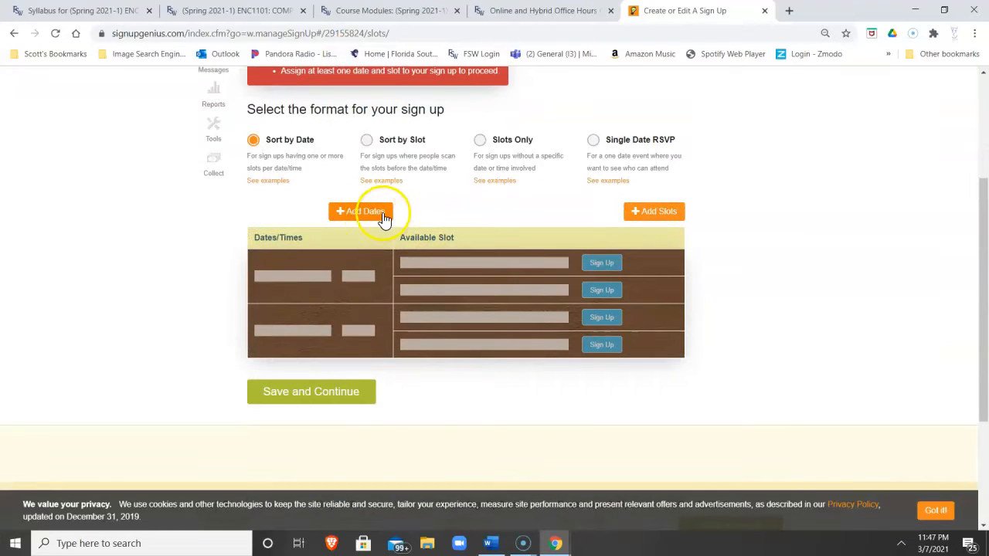
- Start adding recurring days to the sign-up and set their time to 09:00 AM to 12:00 PM
left_click(380, 216)
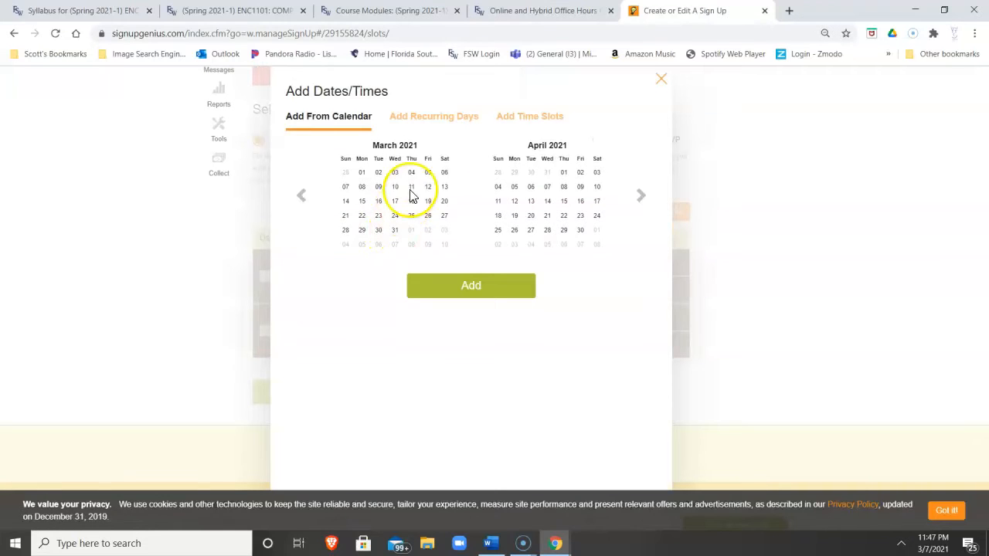
left_click(436, 118)
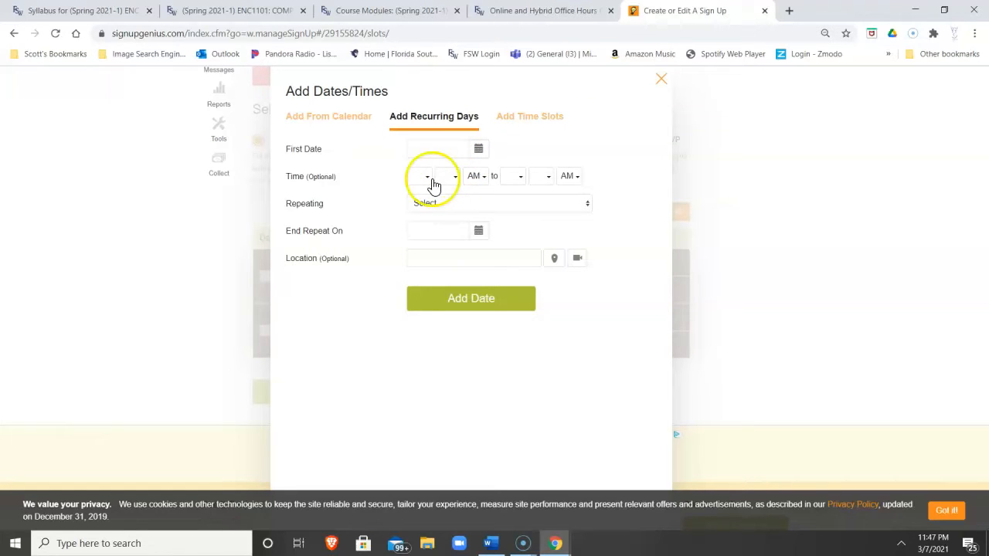
left_click(430, 177)
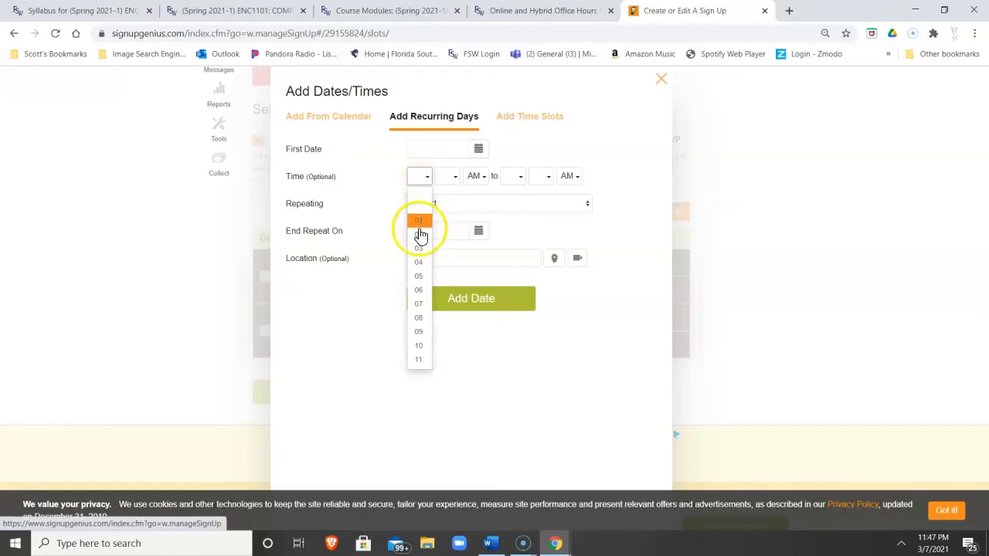
left_click(421, 334)
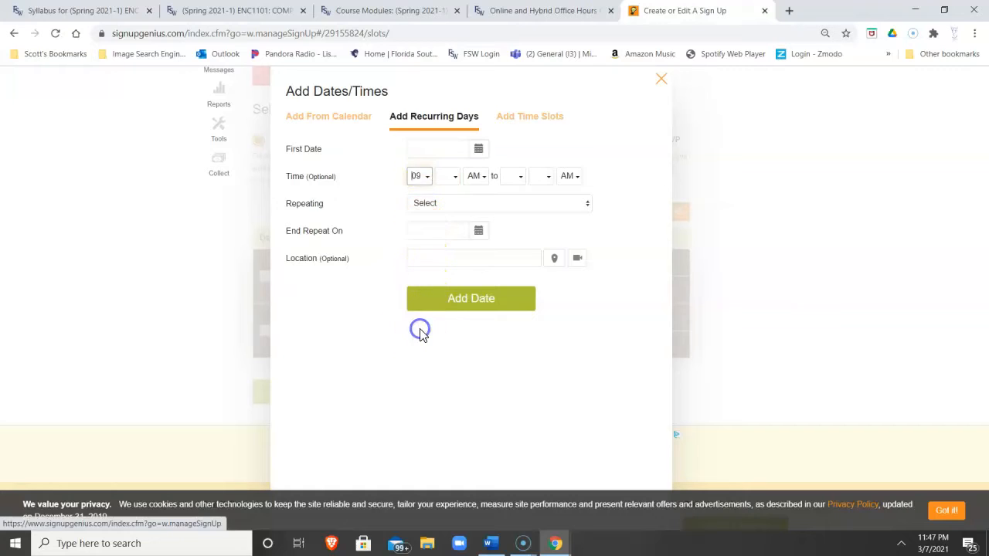
left_click(452, 178)
left_click(446, 207)
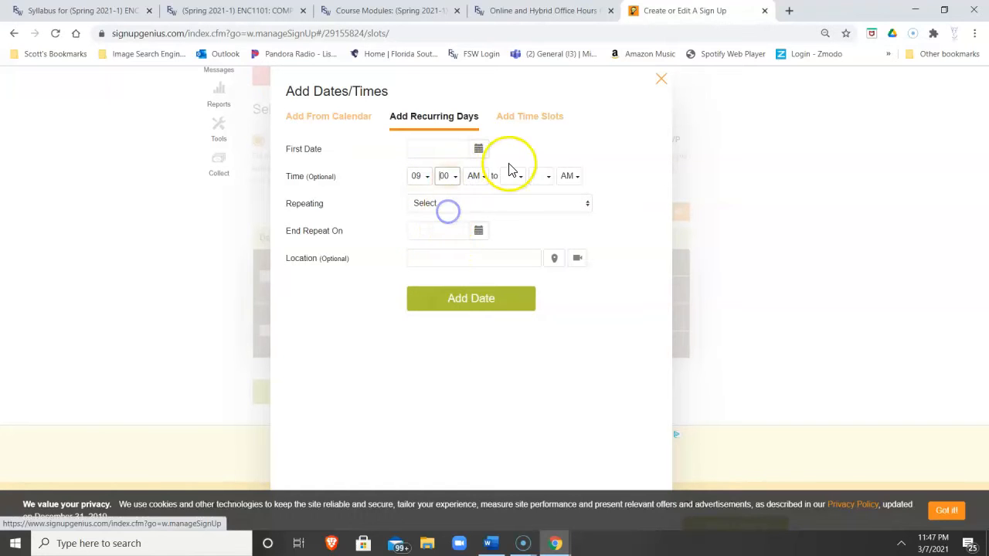
left_click(516, 178)
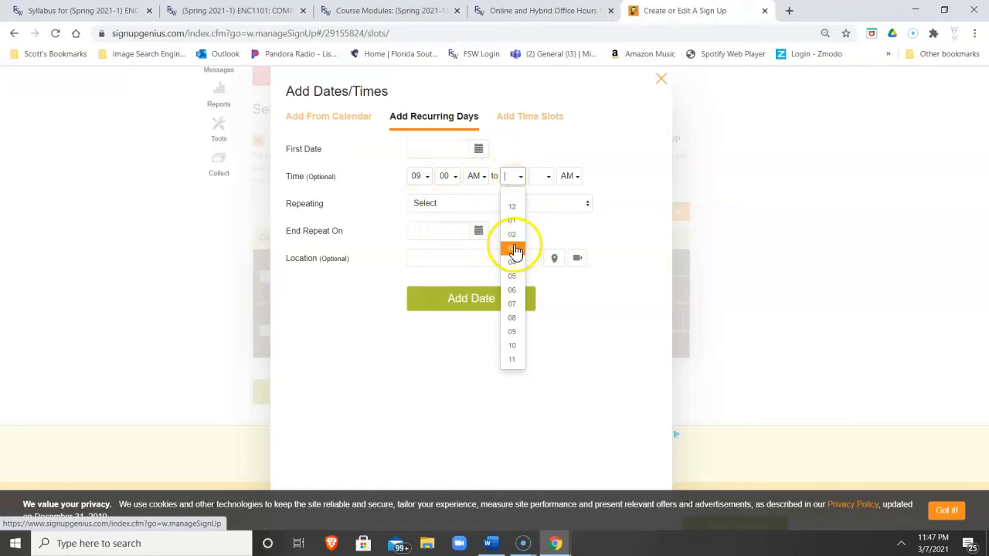
left_click(512, 207)
left_click(540, 176)
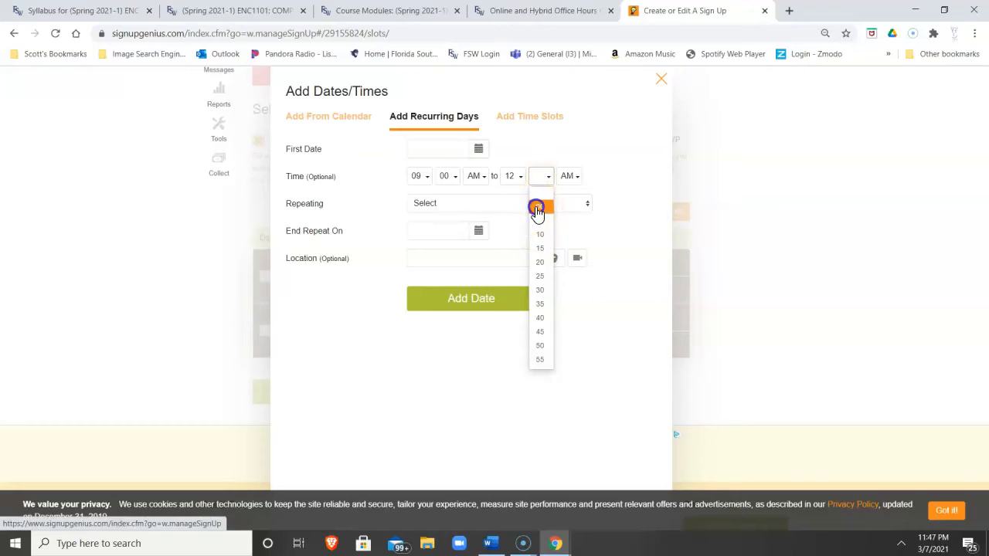
left_click(535, 204)
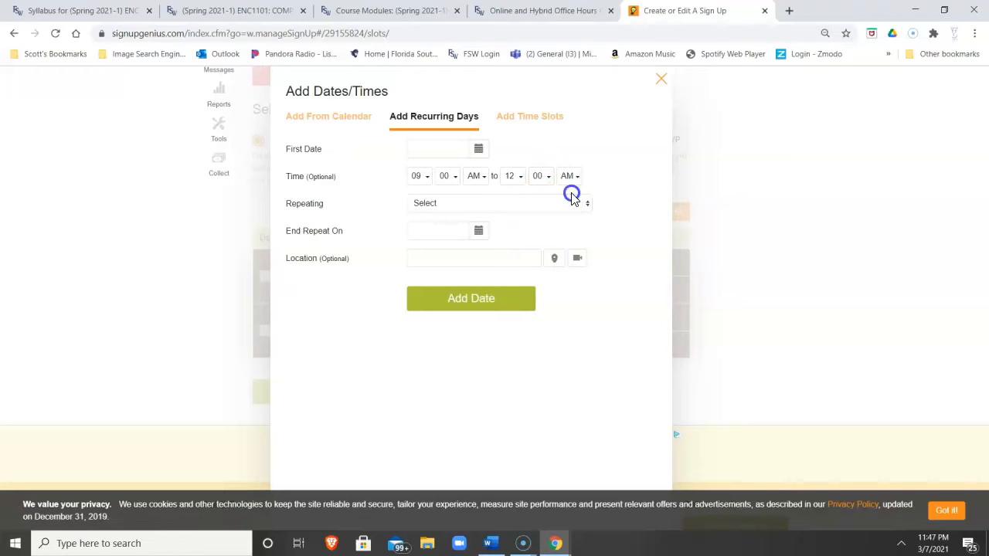
left_click(571, 198)
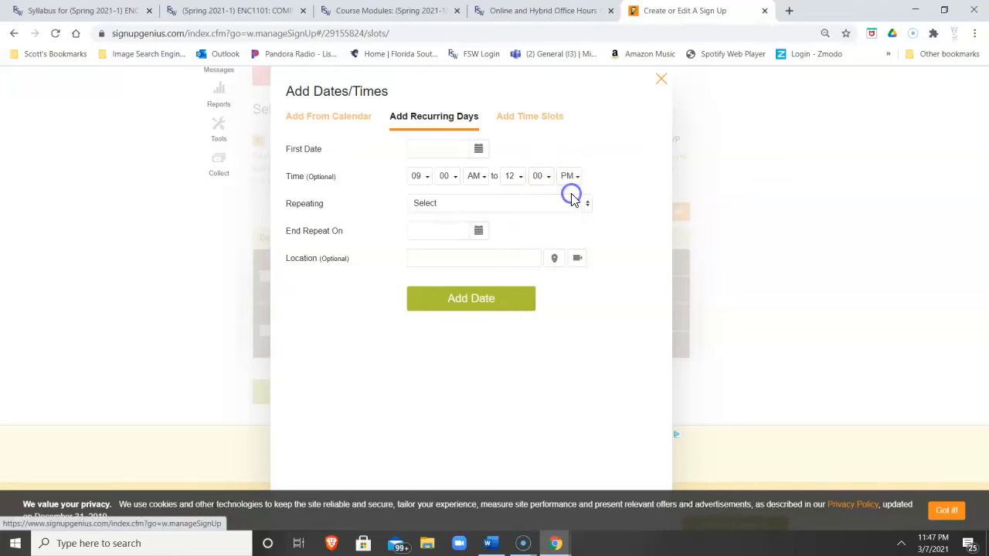
- Set the recurring days' first date to 03/08/2021 and the end of the repeat to 04/30/2021
left_click(486, 149)
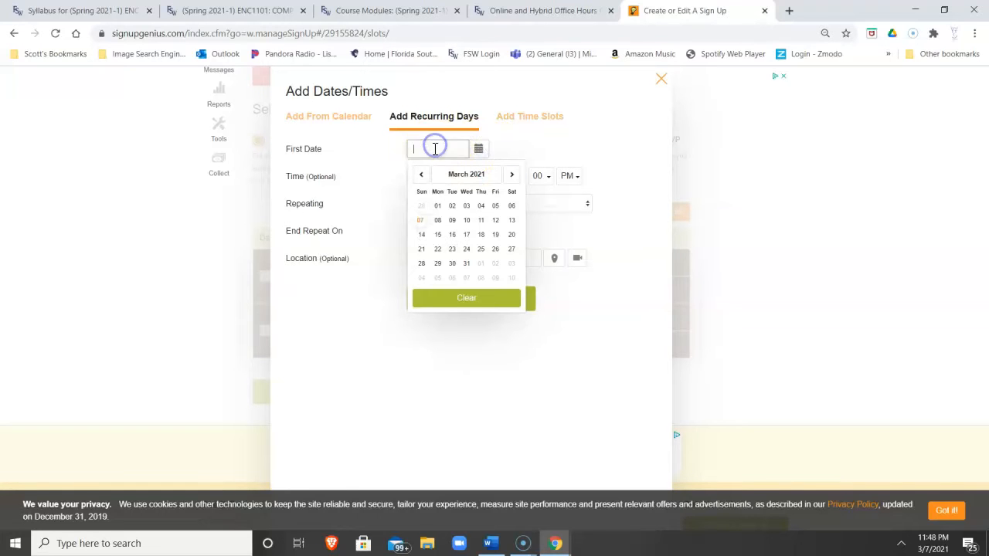
left_click(435, 221)
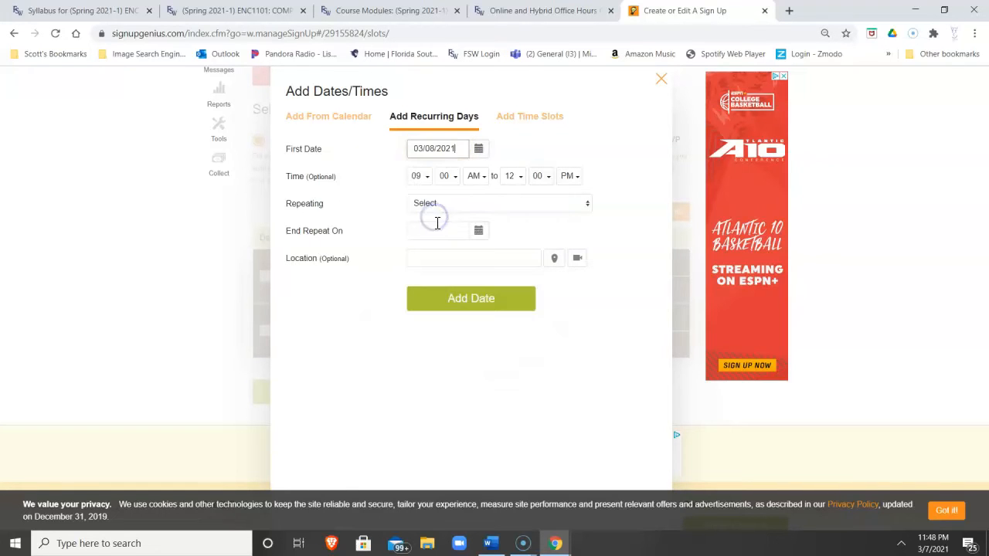
left_click(479, 231)
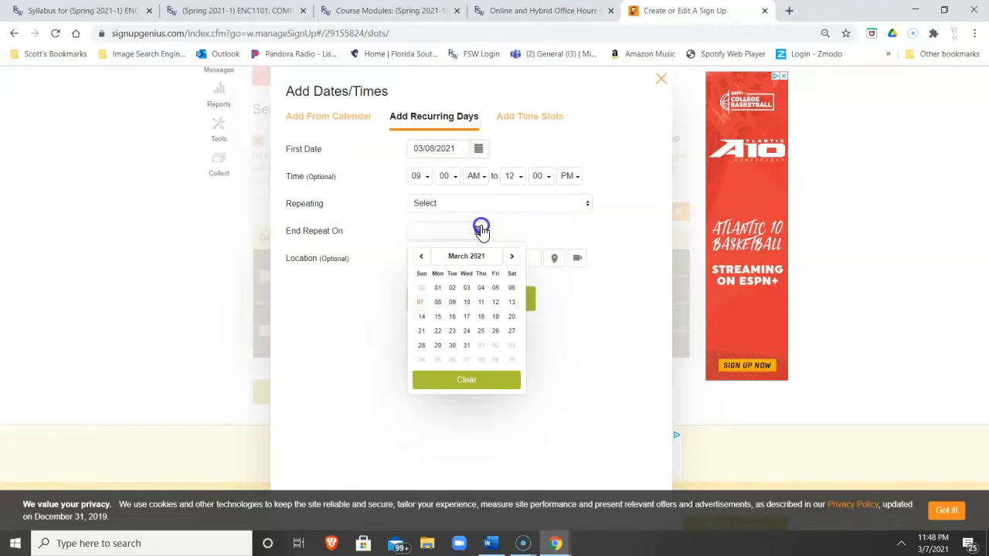
left_click(515, 264)
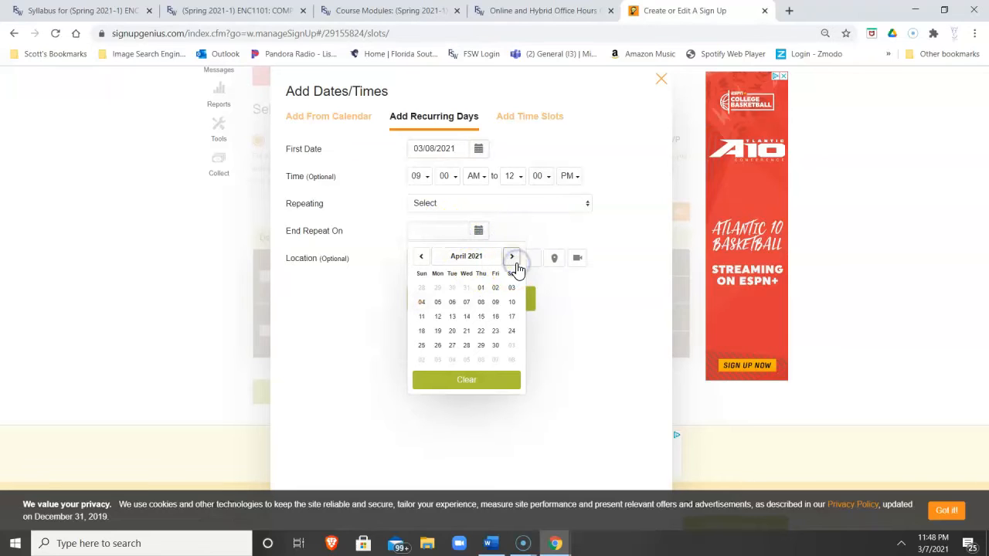
left_click(495, 345)
- Make the dates repeat every week on selected days, choosing Monday and Wednesday
left_click(456, 207)
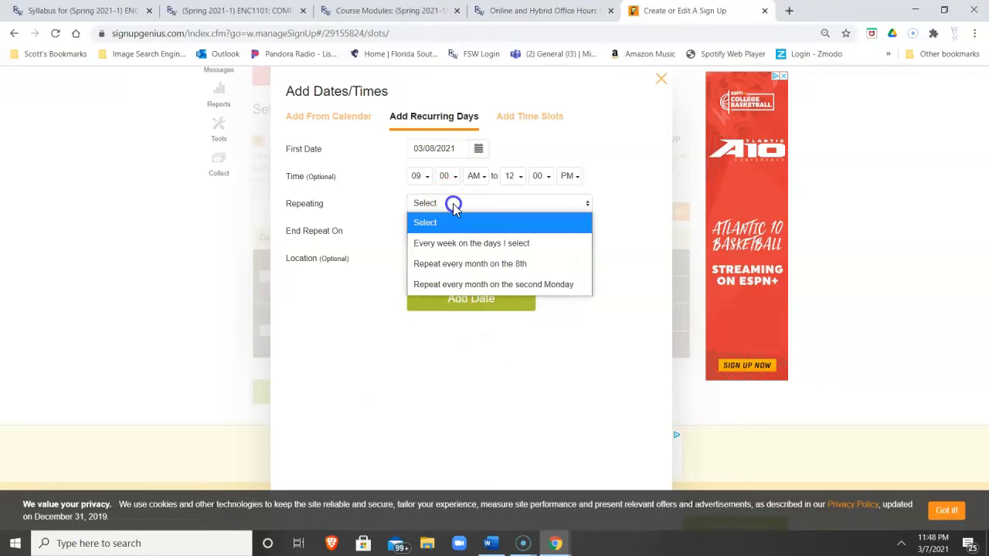
left_click(459, 222)
left_click(618, 192)
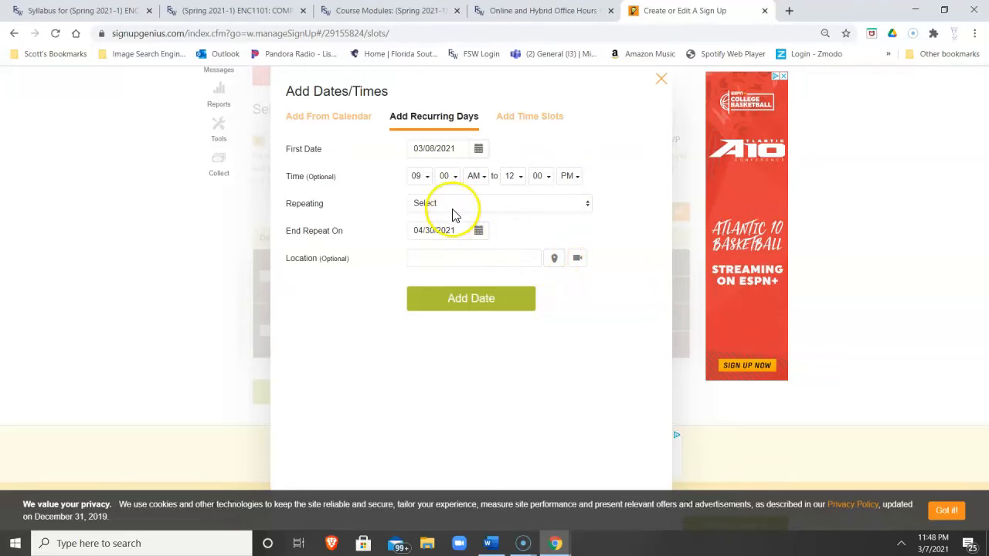
left_click(590, 204)
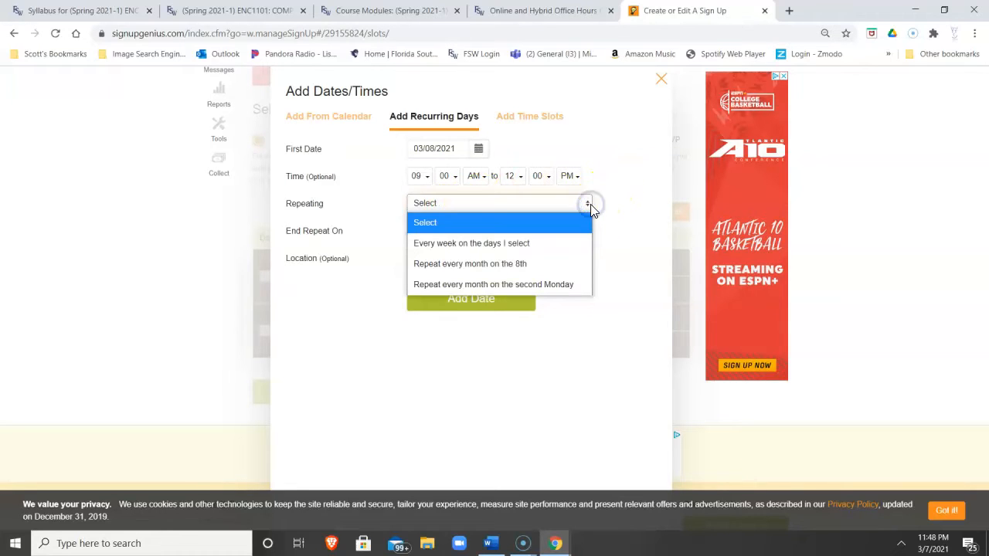
left_click(519, 242)
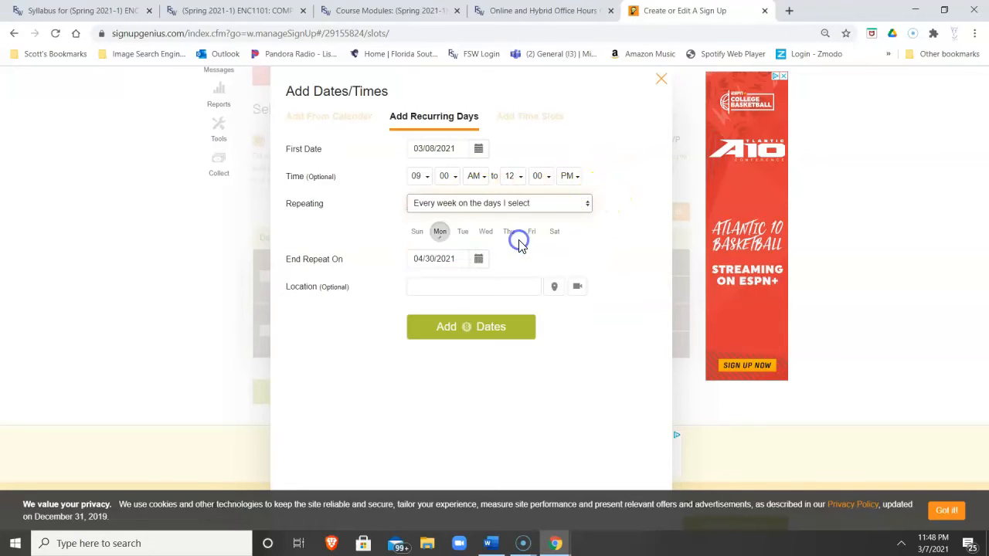
left_click(460, 234)
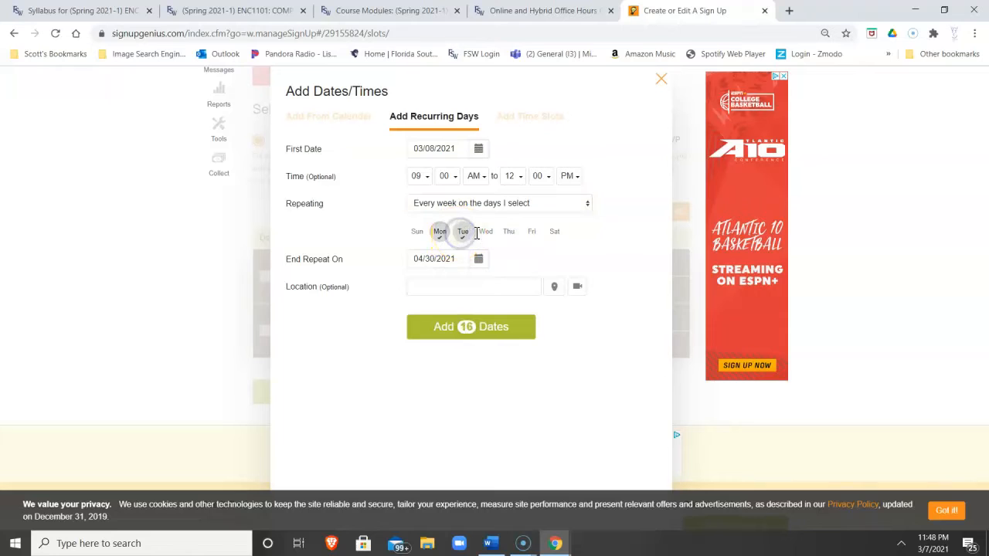
left_click(463, 238)
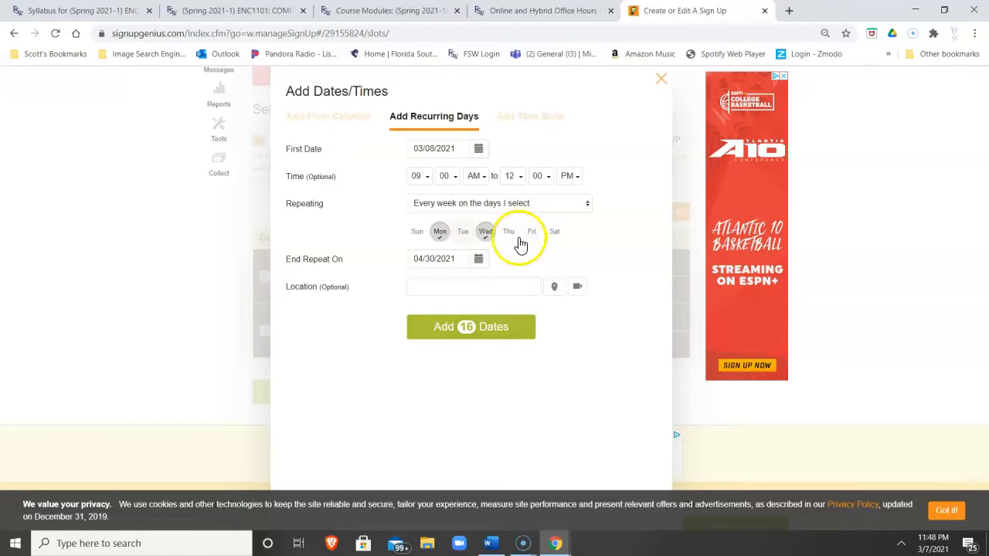
- Check the address and Zoom meeting options for the location, and add the recurring dates with no location
left_click(556, 287)
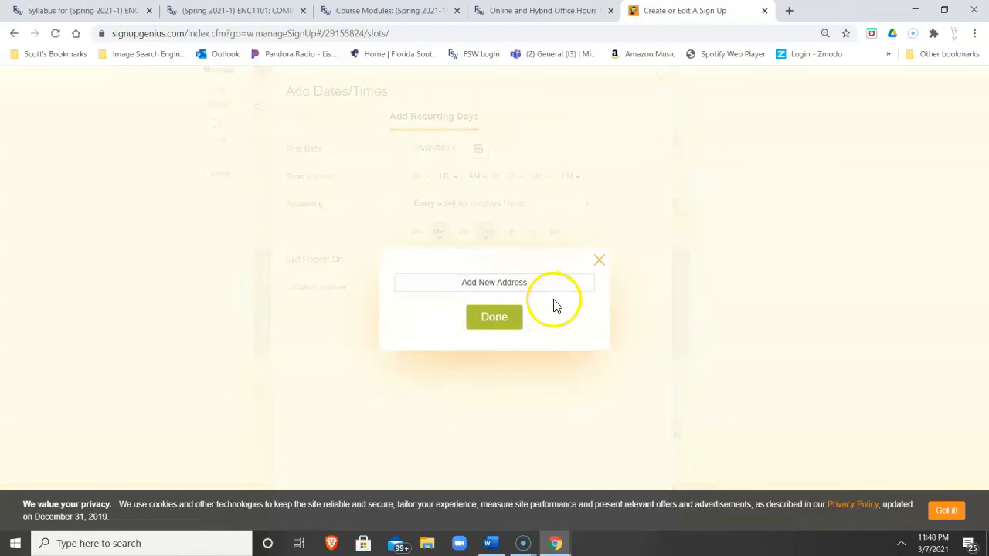
left_click(596, 261)
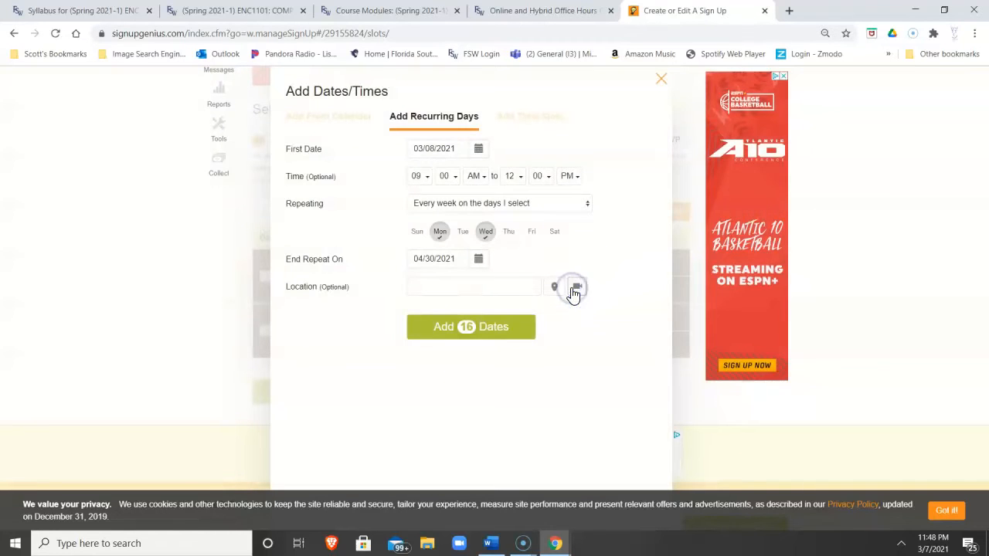
left_click(577, 289)
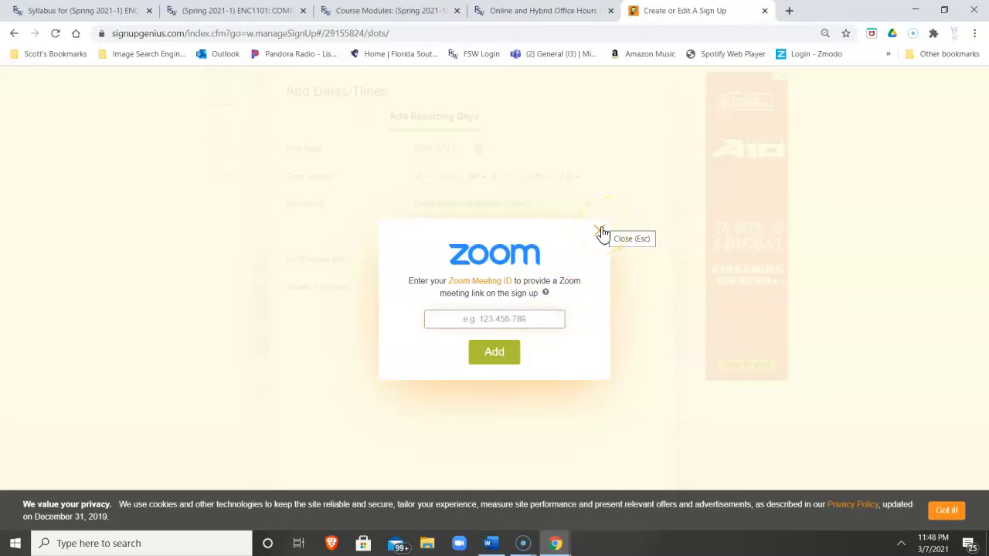
left_click(512, 357)
left_click(487, 334)
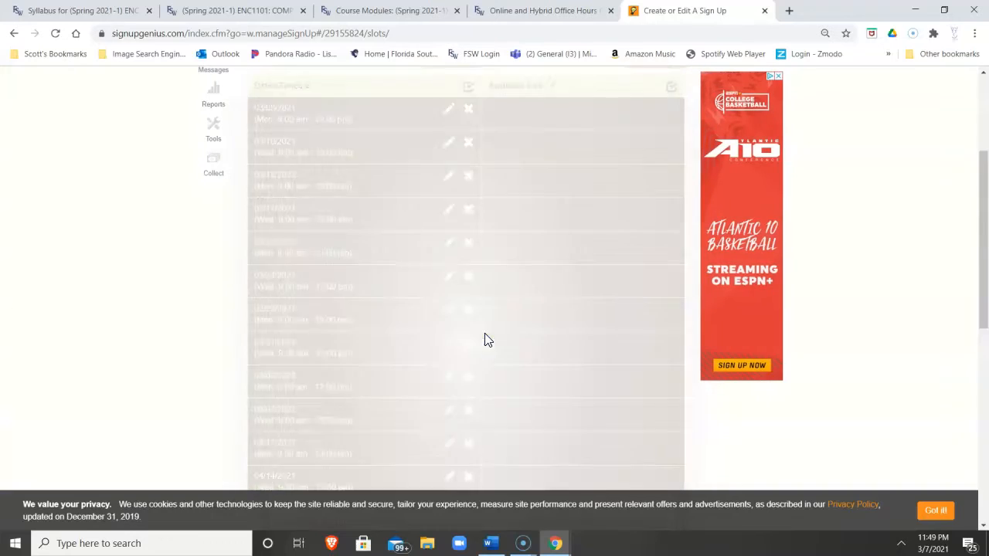
- Review the list of recurring dates in the slots table and check the custom header text option for the slot column
scroll(441, 298, "up", 4)
scroll(421, 308, "down", 13)
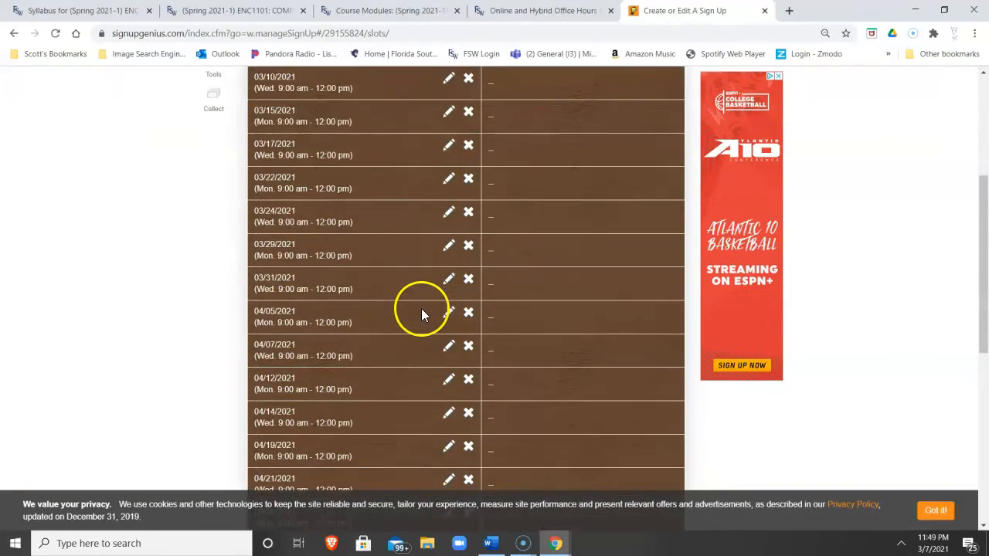
scroll(418, 322, "up", 6)
scroll(418, 328, "up", 3)
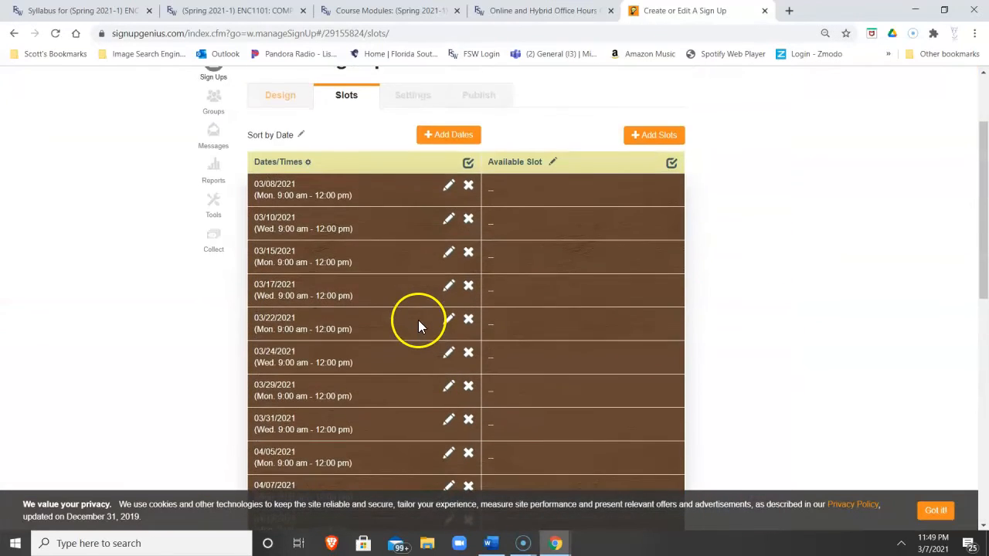
scroll(418, 320, "down", 4)
scroll(417, 332, "down", 3)
scroll(417, 338, "up", 7)
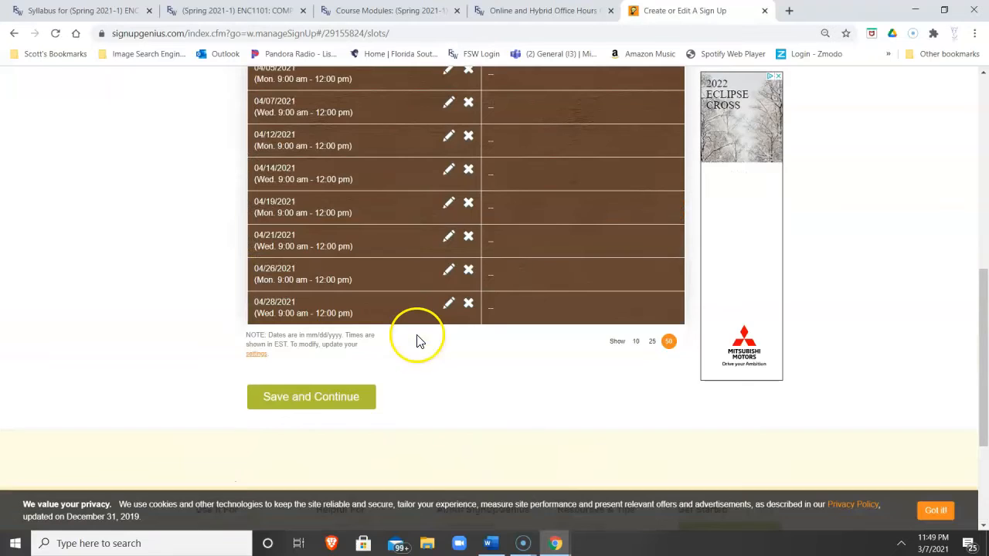
scroll(537, 302, "up", 2)
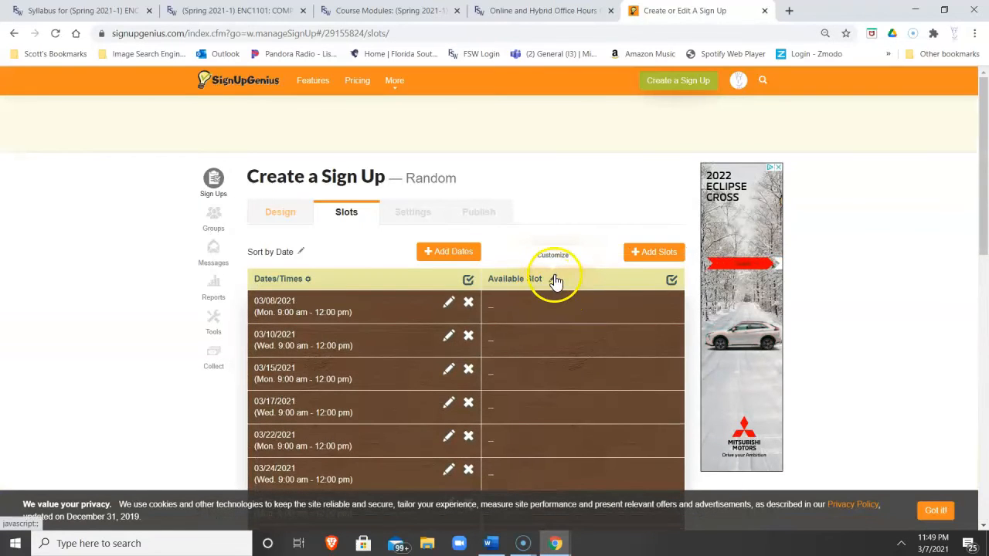
left_click(555, 280)
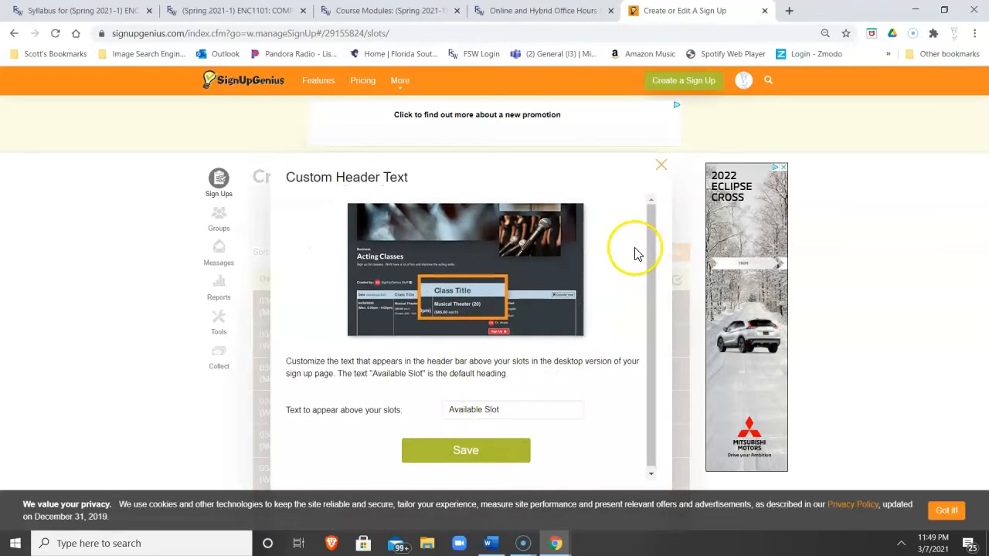
left_click(661, 165)
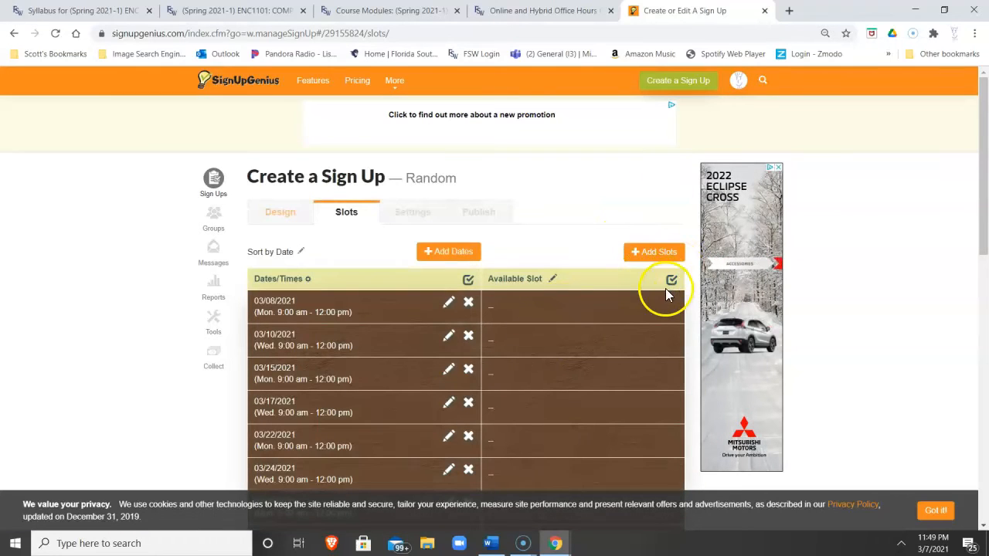
- Add a single slot titled "Sign Up Here!" with 1 wanted on all dates
left_click(668, 257)
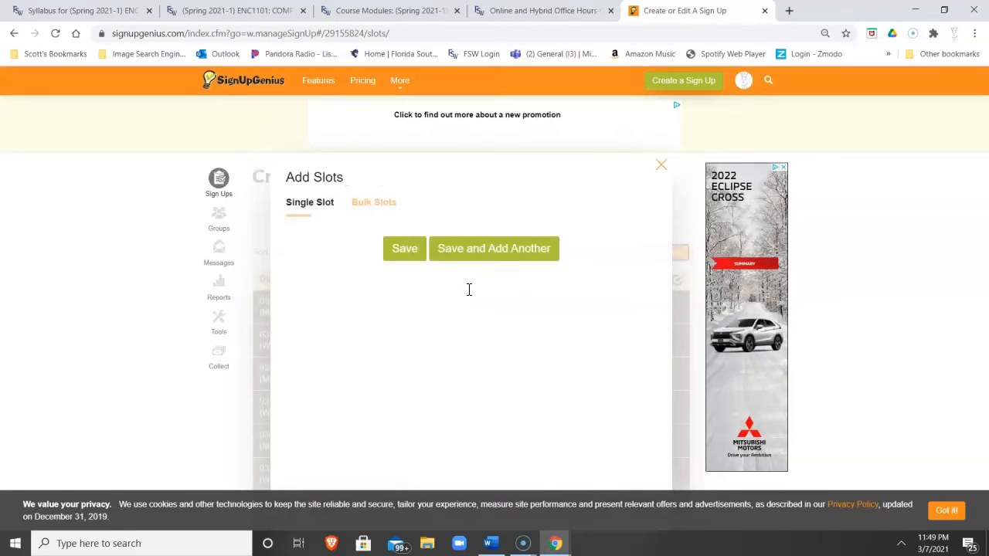
left_click(457, 233)
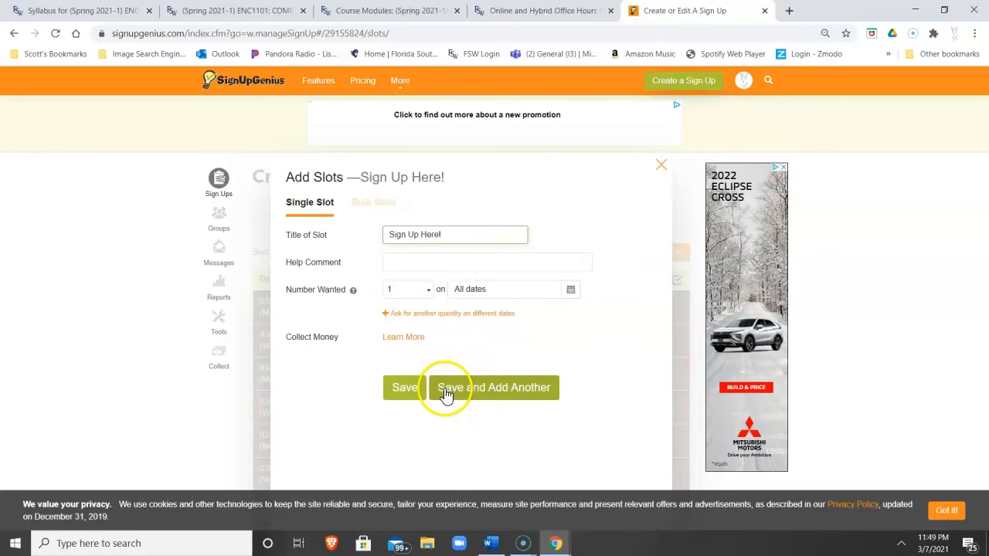
left_click(402, 390)
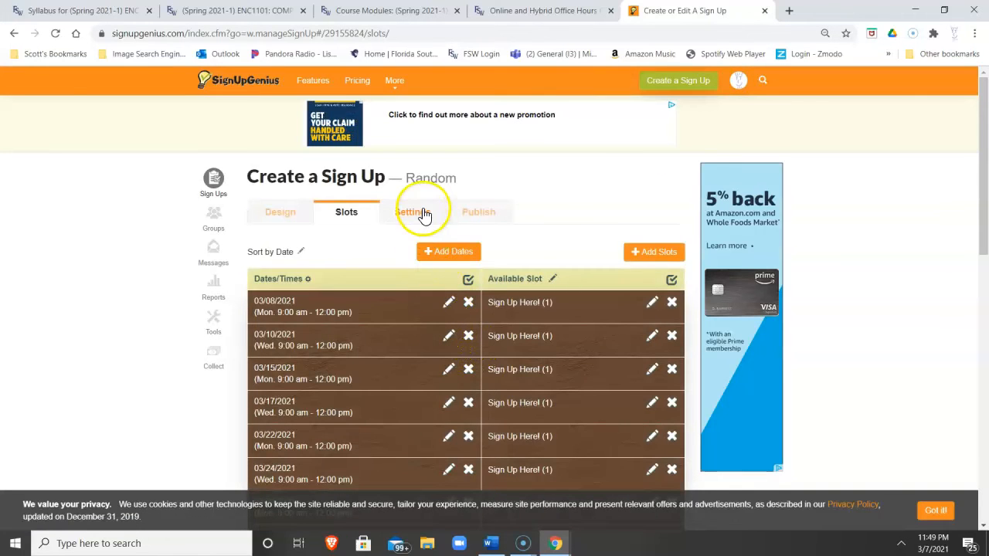
- In the sign-up's settings, make the participants' email optional and their comment required
left_click(424, 214)
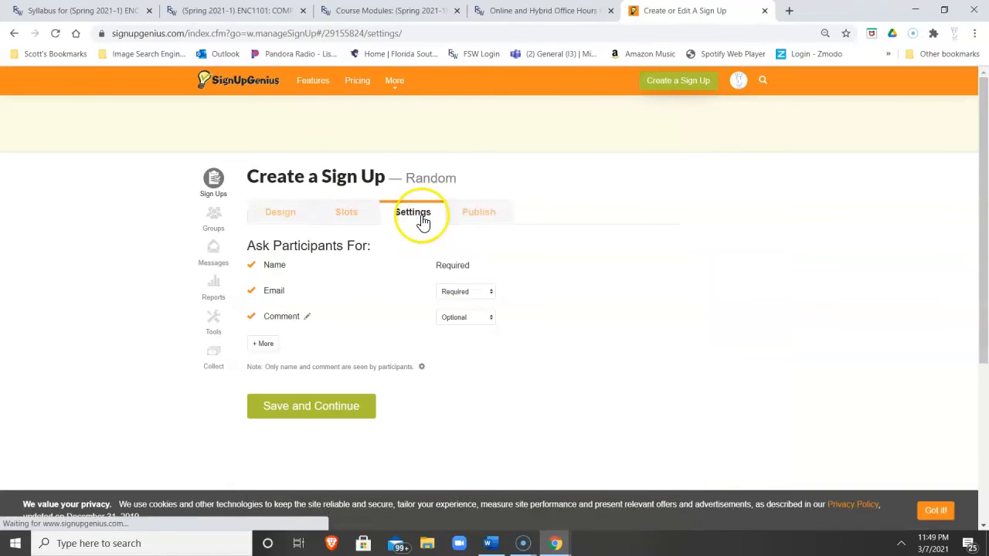
scroll(336, 319, "down", 1)
scroll(336, 319, "down", 1)
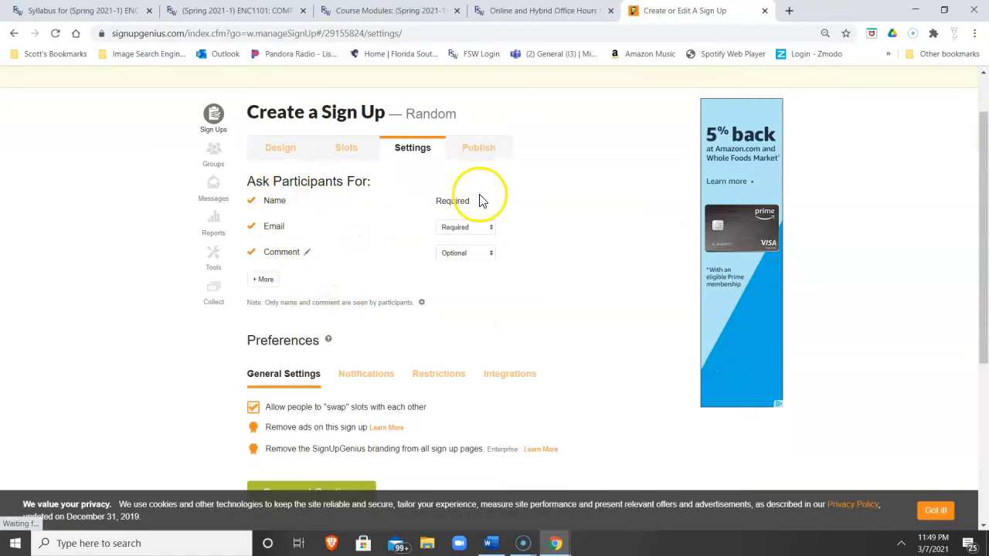
left_click(463, 227)
left_click(461, 266)
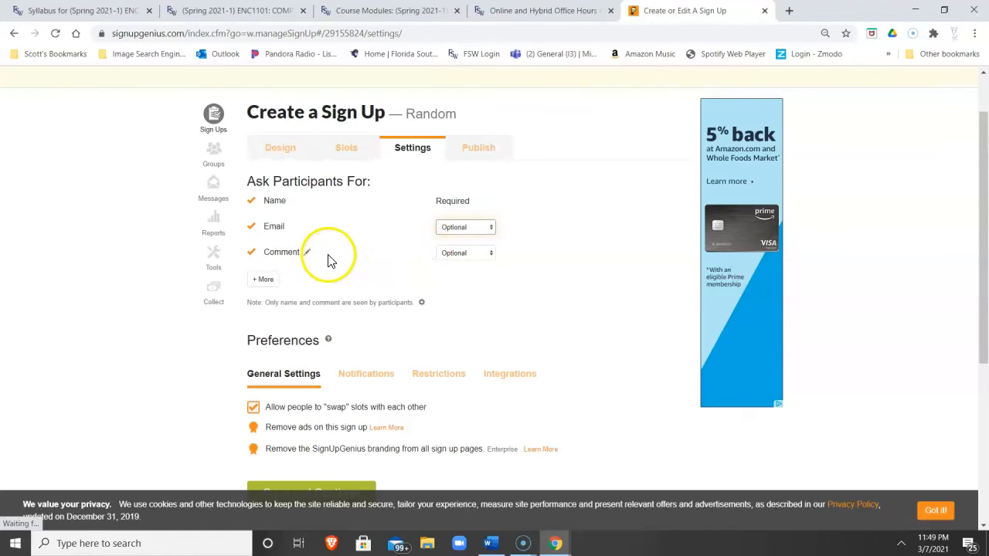
left_click(484, 251)
left_click(474, 271)
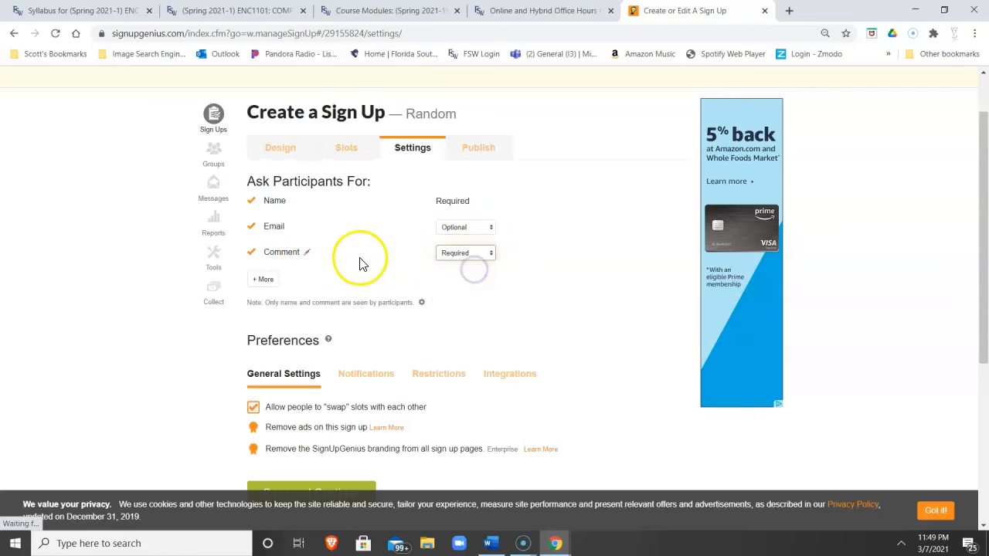
- Include the custom question "Tell Me What Class You are in" on the sign-up after checking its drop-down values
left_click(266, 282)
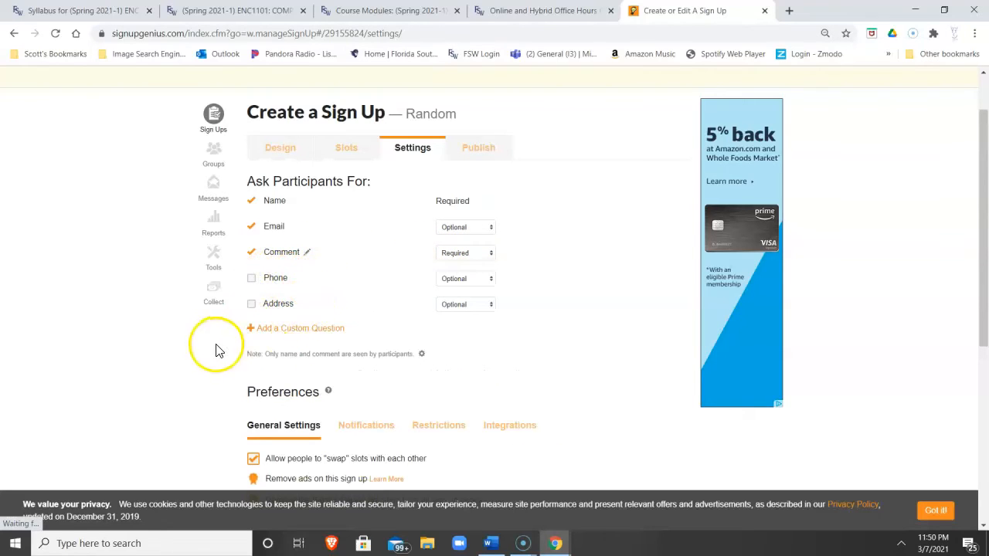
left_click(263, 333)
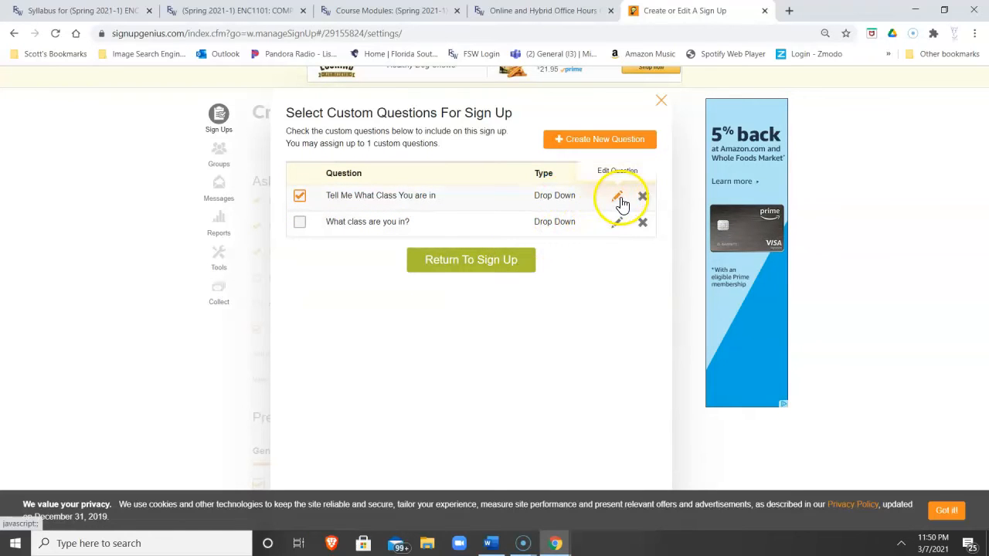
left_click(619, 201)
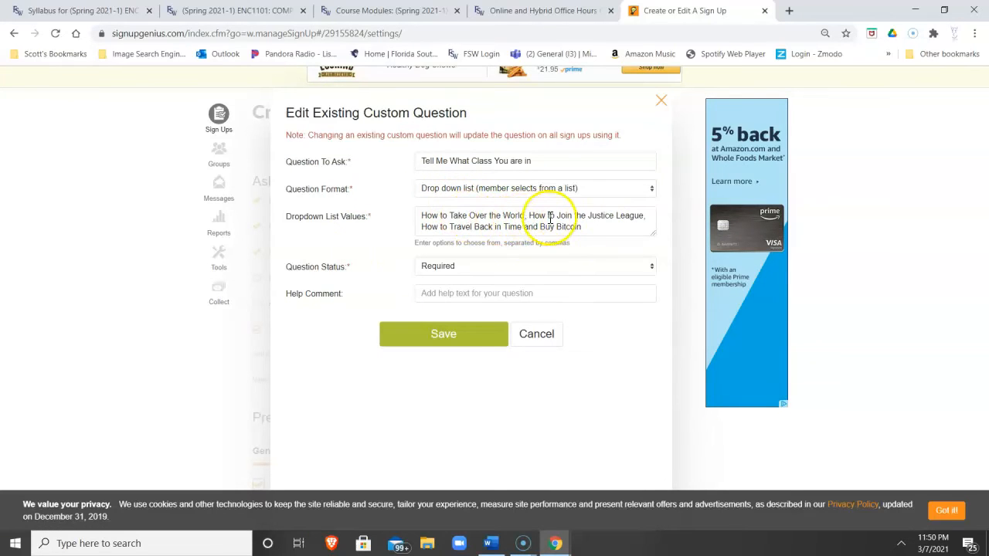
left_click(550, 334)
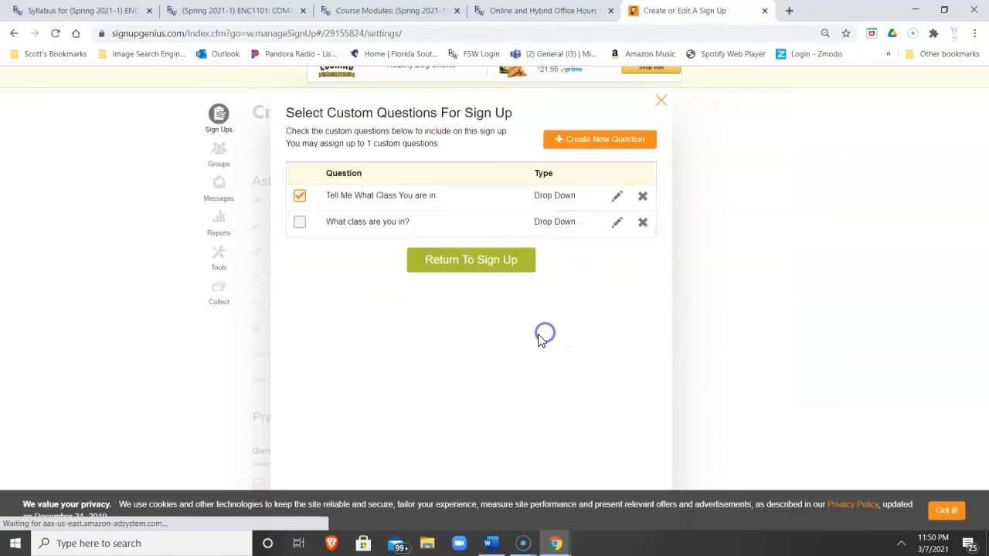
left_click(494, 263)
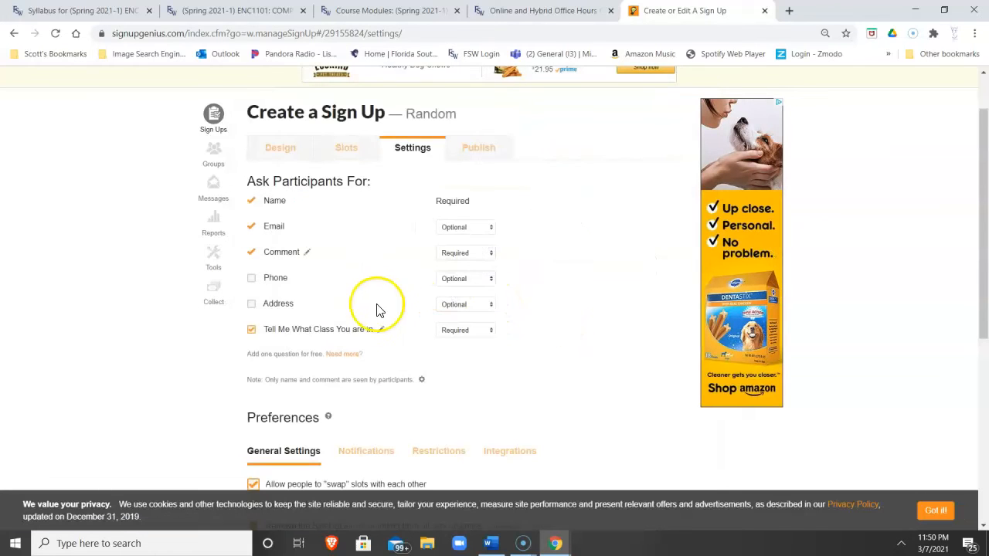
- Hide names and comments from participant view in the sign-up's participant settings
scroll(377, 352, "down", 2)
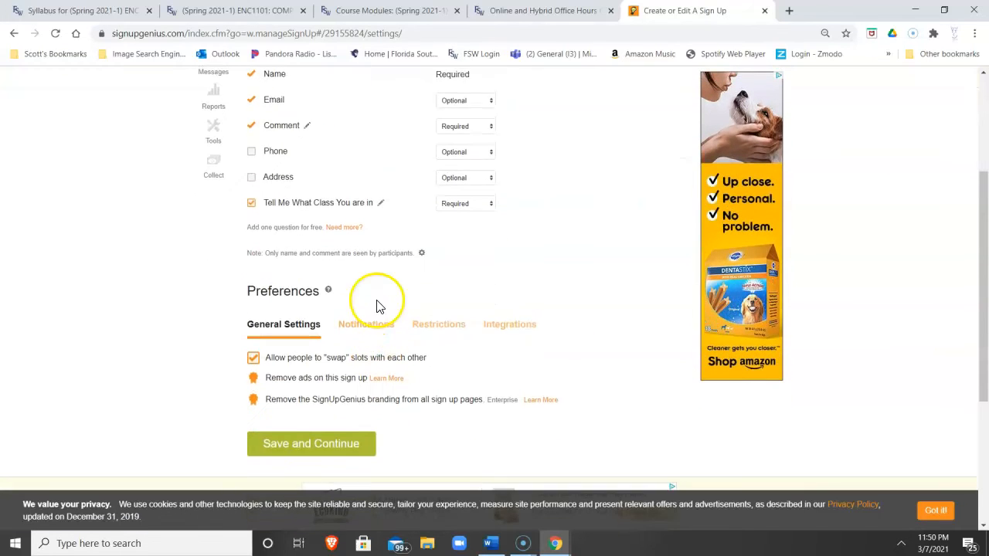
scroll(376, 305, "up", 1)
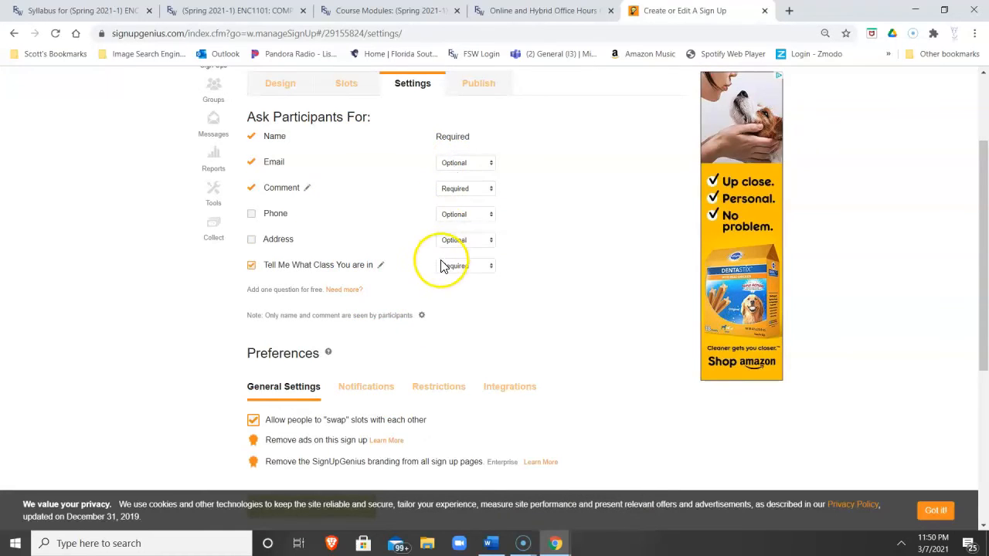
scroll(441, 265, "down", 1)
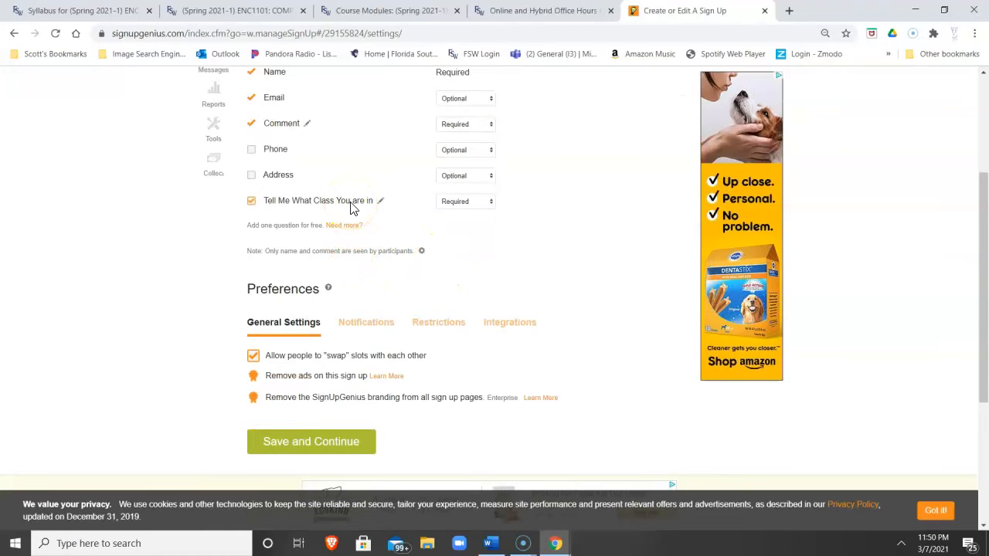
scroll(355, 255, "up", 2)
scroll(356, 260, "down", 1)
scroll(357, 267, "down", 1)
scroll(353, 272, "down", 1)
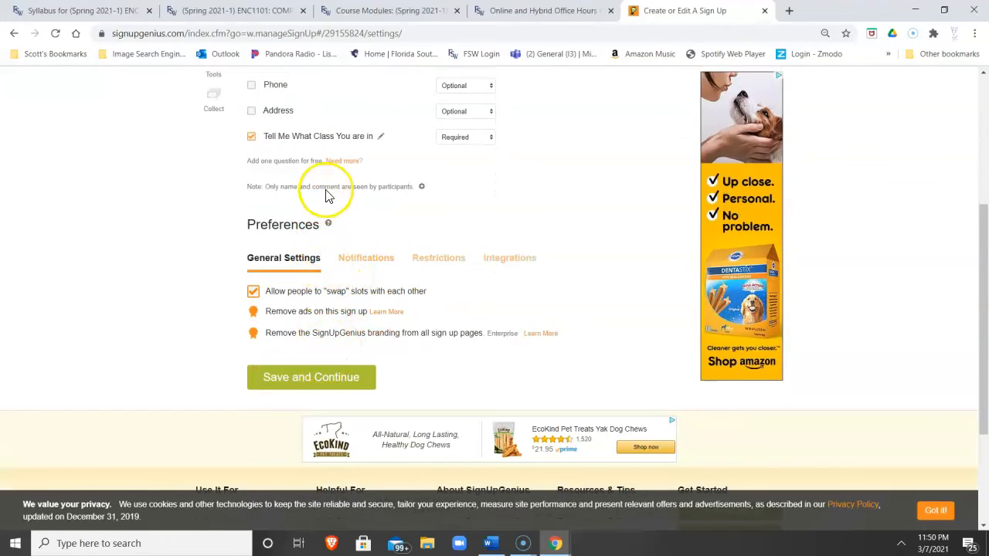
left_click(421, 187)
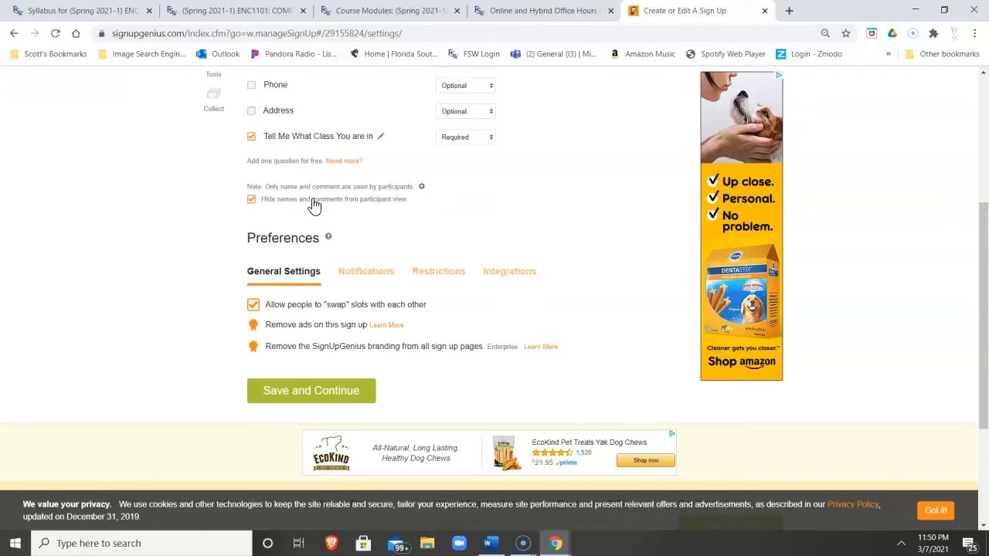
left_click(421, 188)
- Recheck the requested participant information and the option that hides names and comments from participants
scroll(421, 208, "up", 1)
scroll(421, 211, "up", 2)
scroll(419, 214, "down", 2)
scroll(419, 214, "up", 2)
left_click(421, 174)
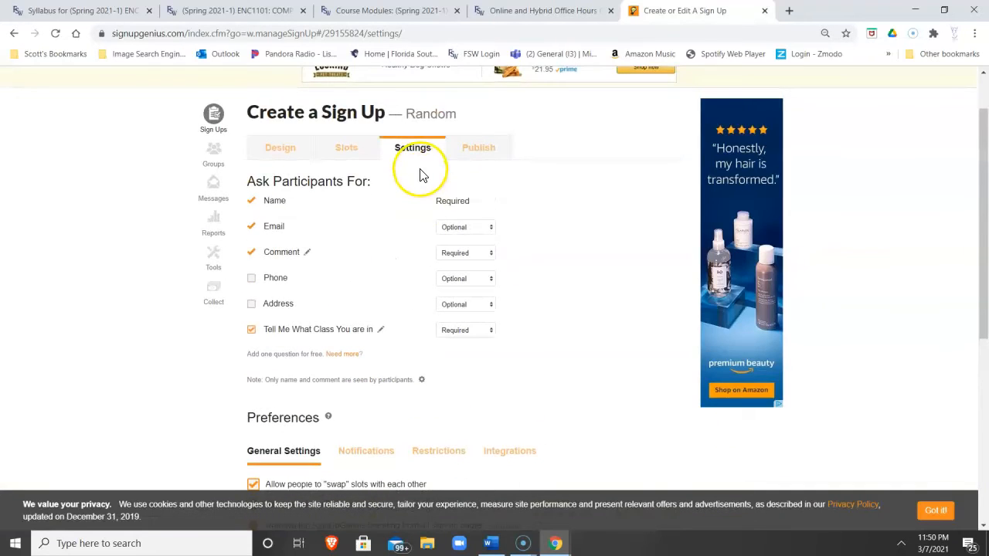
scroll(419, 194, "down", 3)
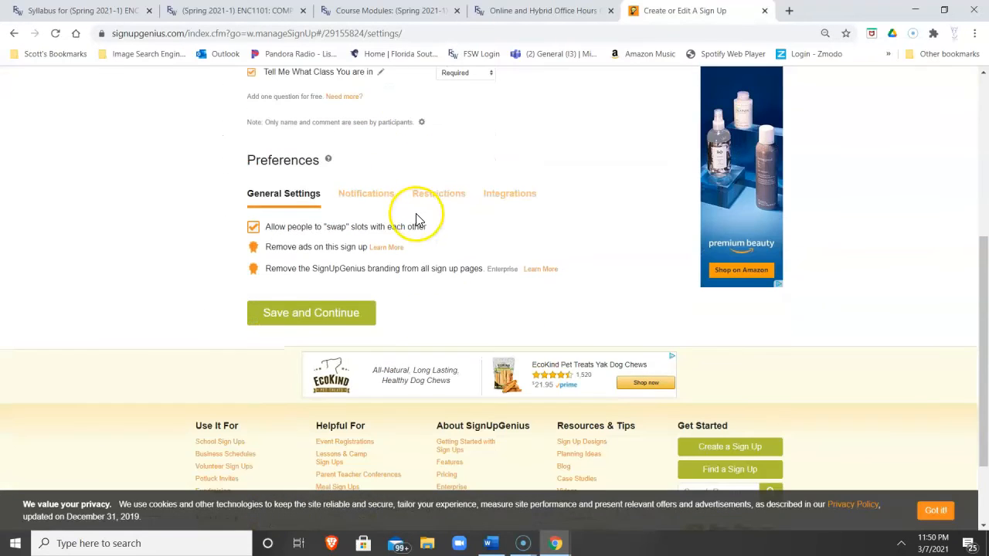
left_click(424, 124)
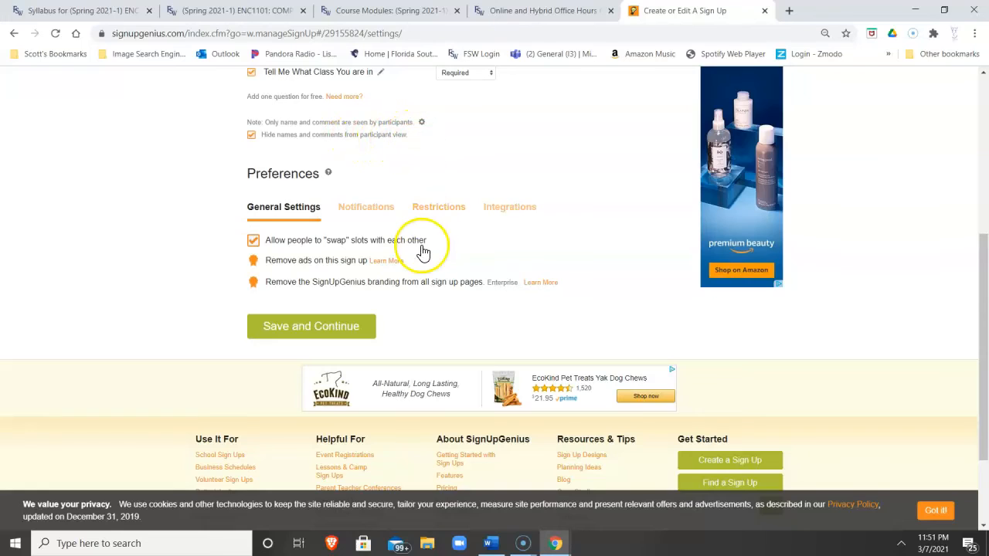
scroll(421, 251, "up", 3)
scroll(421, 255, "down", 2)
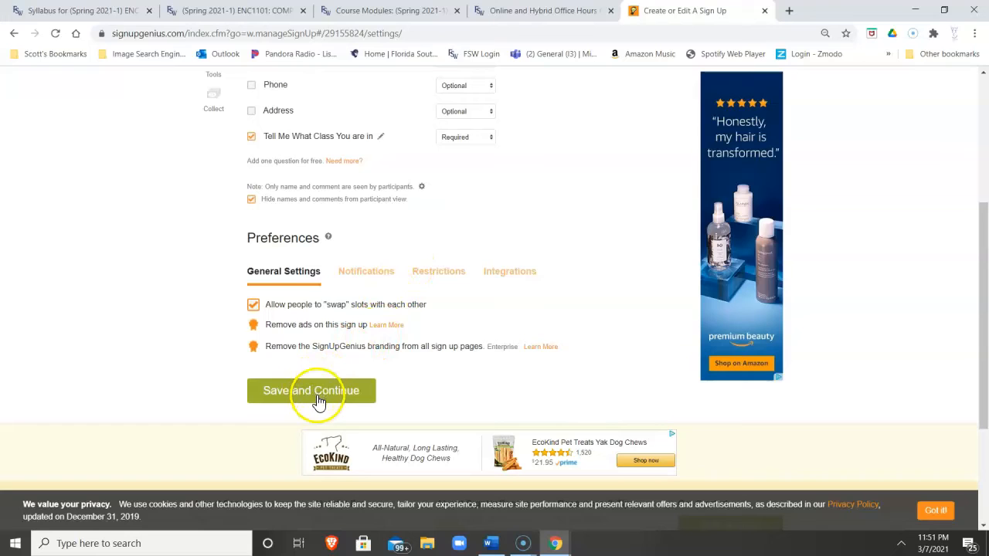
- Check the Restrictions preferences and return to the sign-up's General Settings
left_click(444, 276)
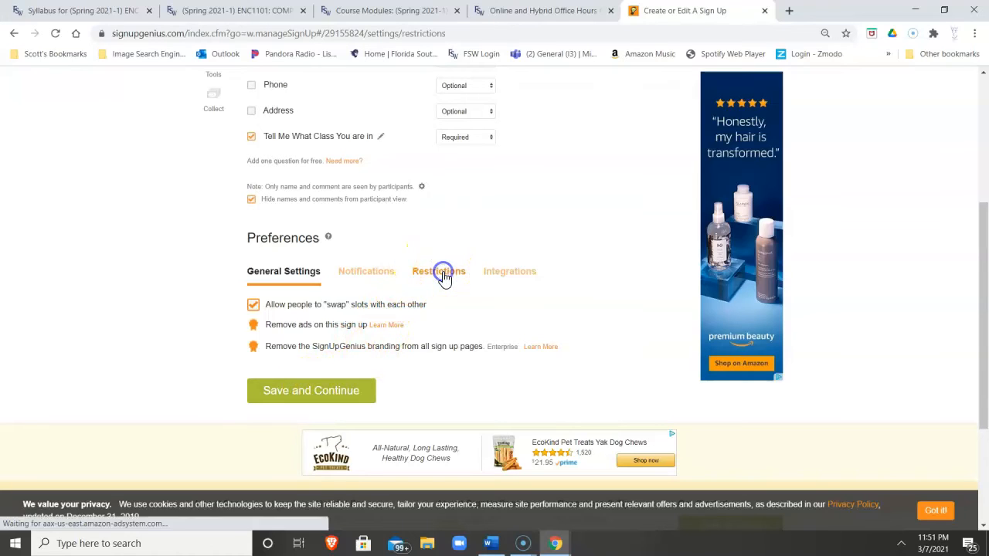
left_click(309, 277)
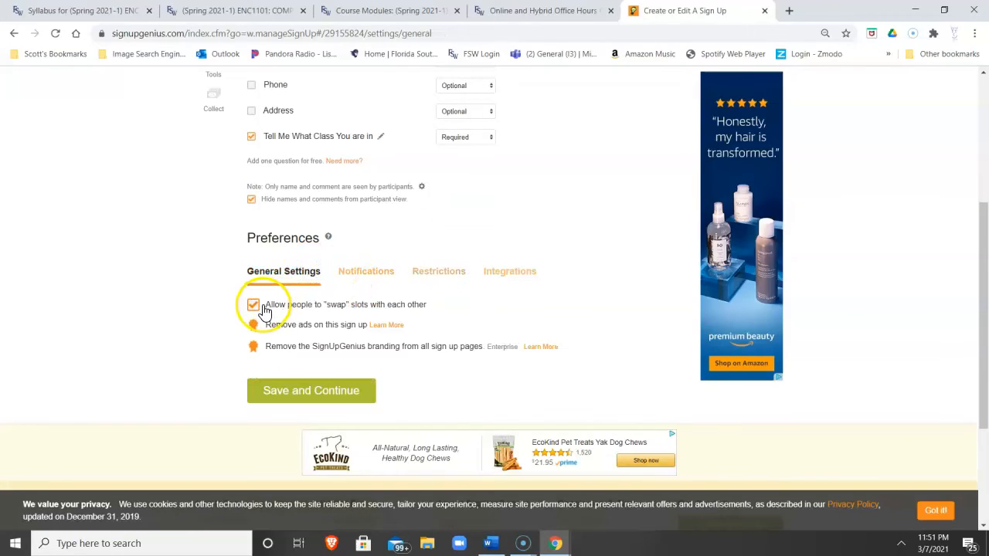
left_click(424, 276)
left_click(258, 278)
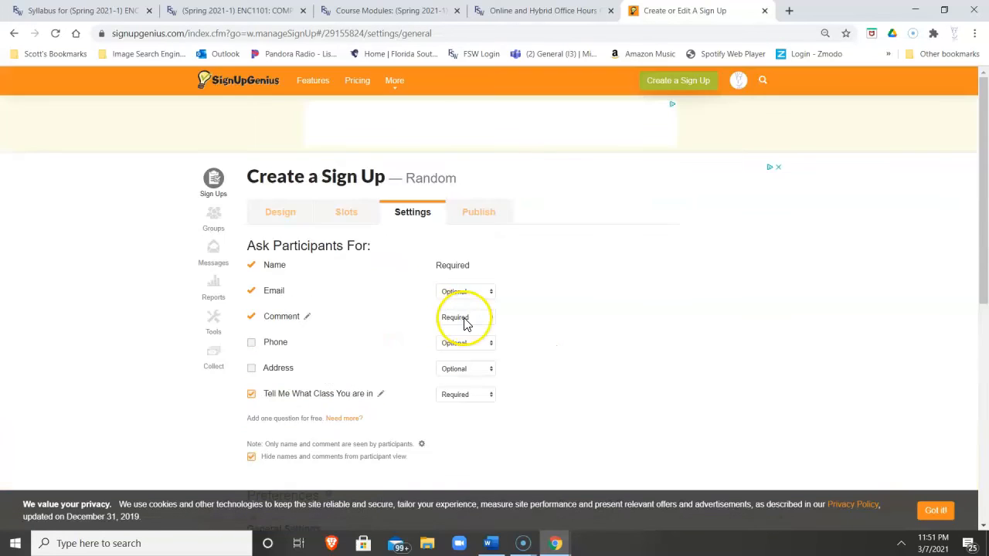
- Save the settings and publish the Random sign-up
scroll(463, 324, "down", 15)
left_click(346, 263)
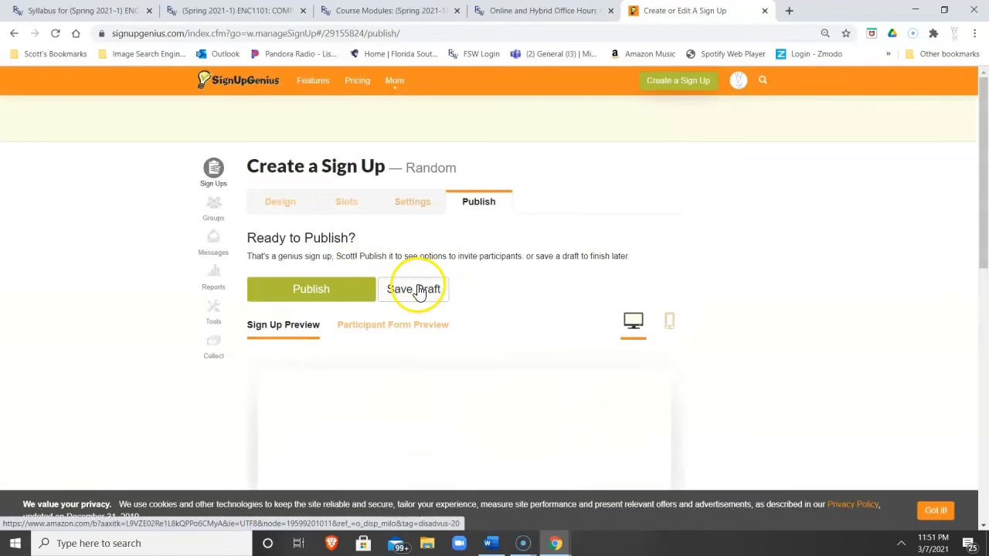
left_click(325, 298)
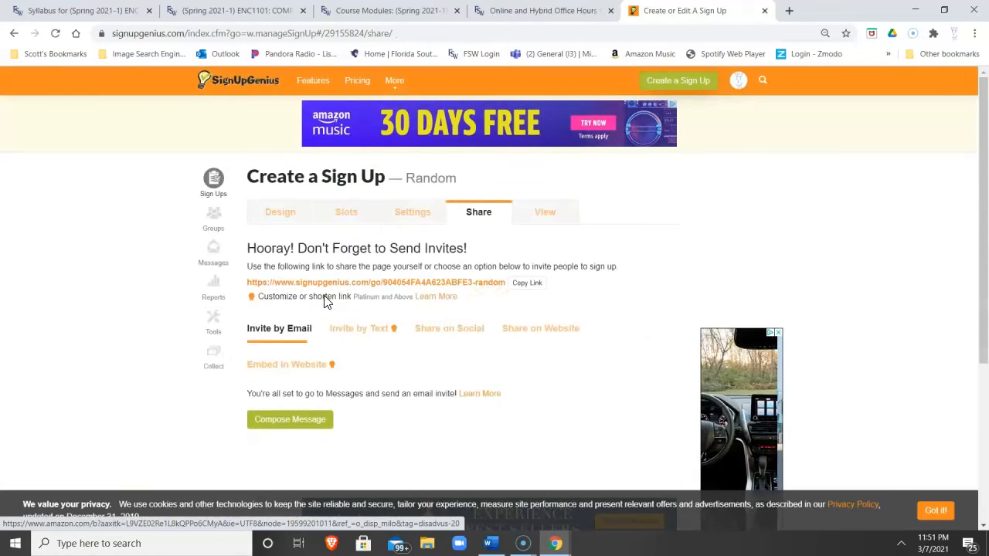
- View the published Random sign-up page and log out of the account
scroll(350, 324, "down", 1)
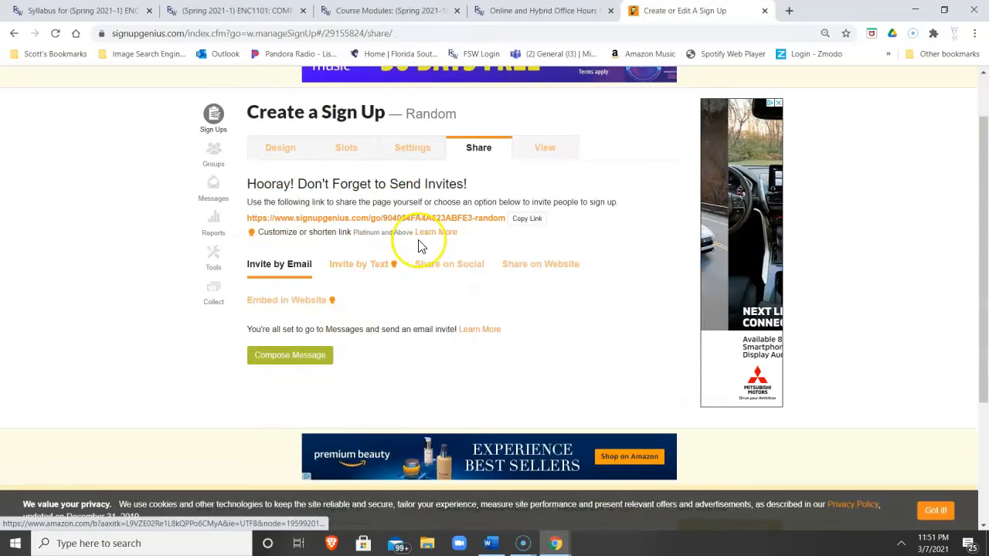
left_click(545, 151)
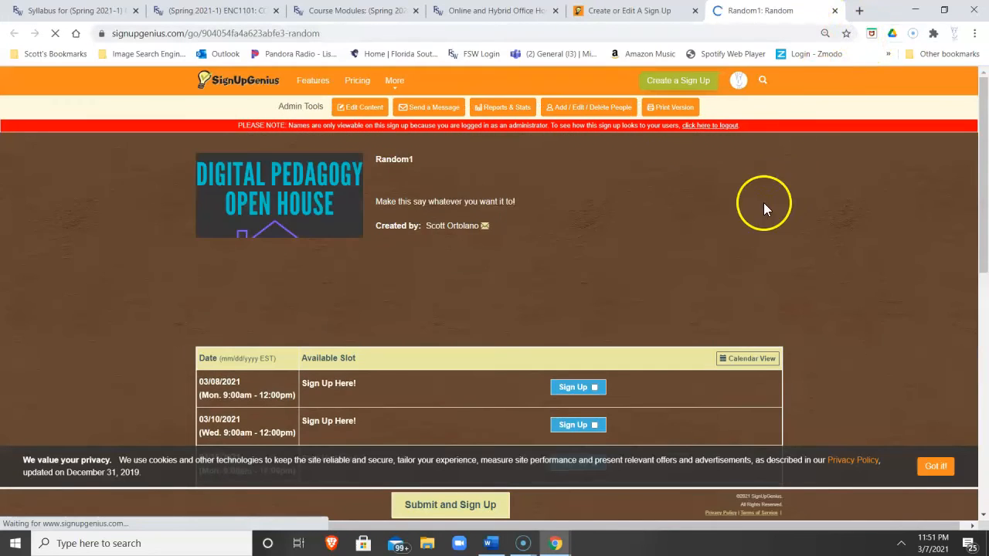
left_click(738, 81)
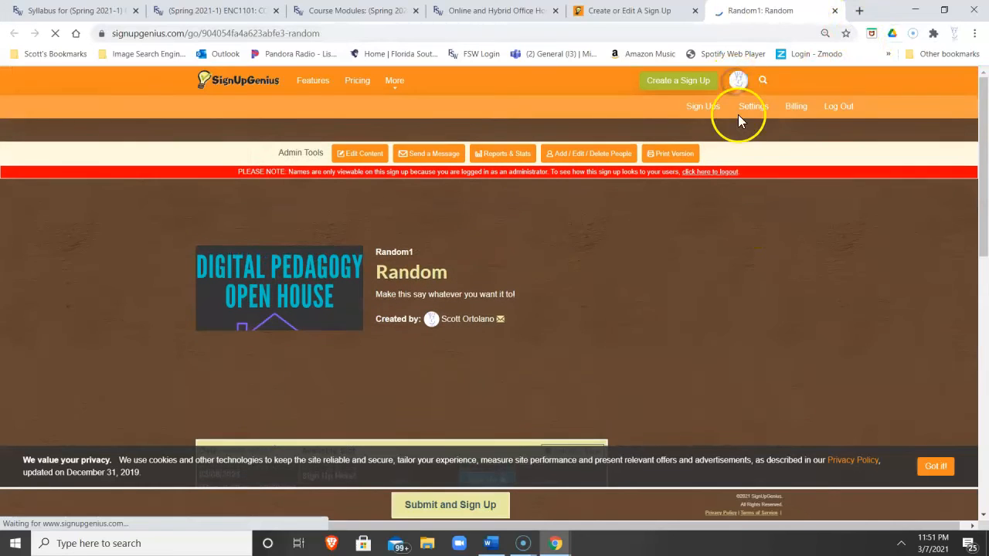
left_click(840, 107)
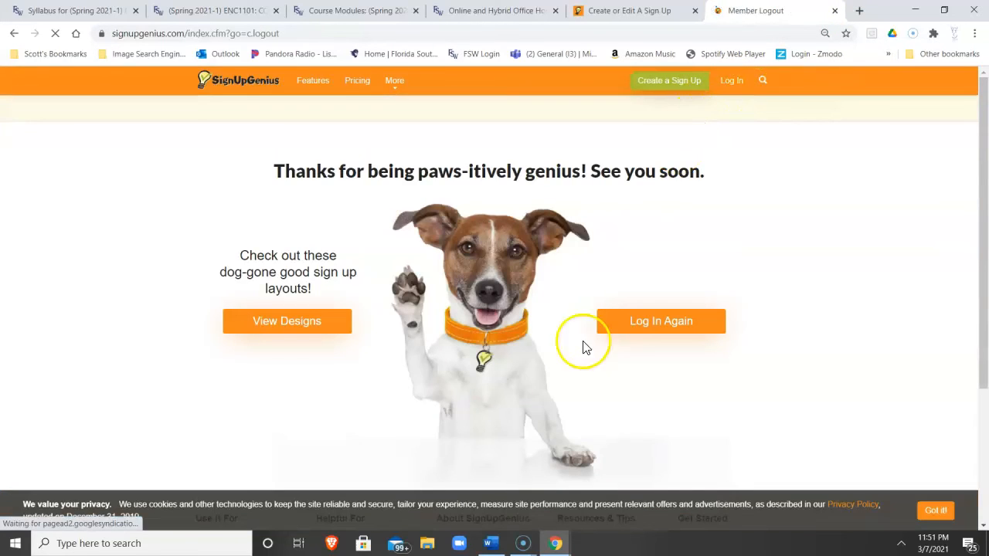
- Reopen the Random sign-up from its share link and submit the Wednesday 03/10/2021 slot for signing up
left_click(603, 11)
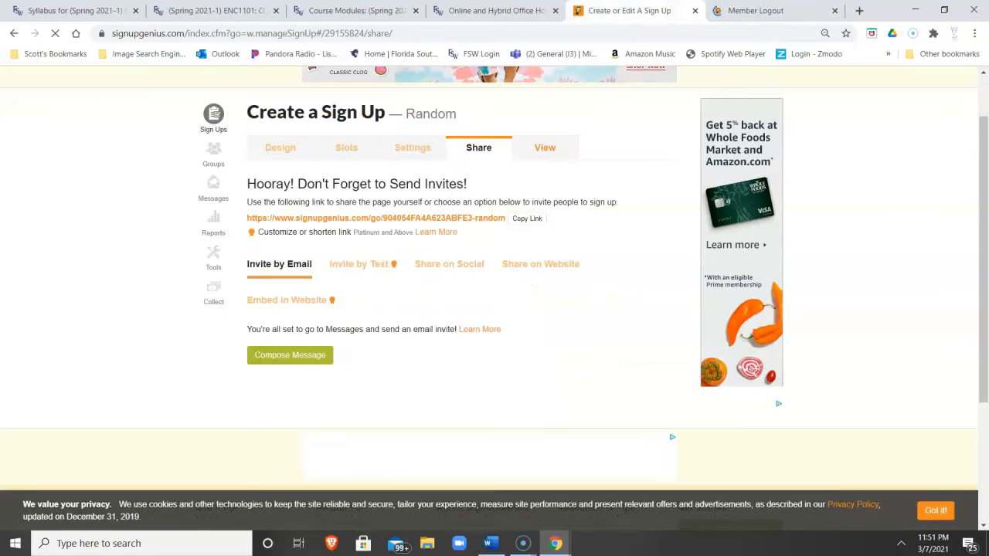
left_click(482, 219)
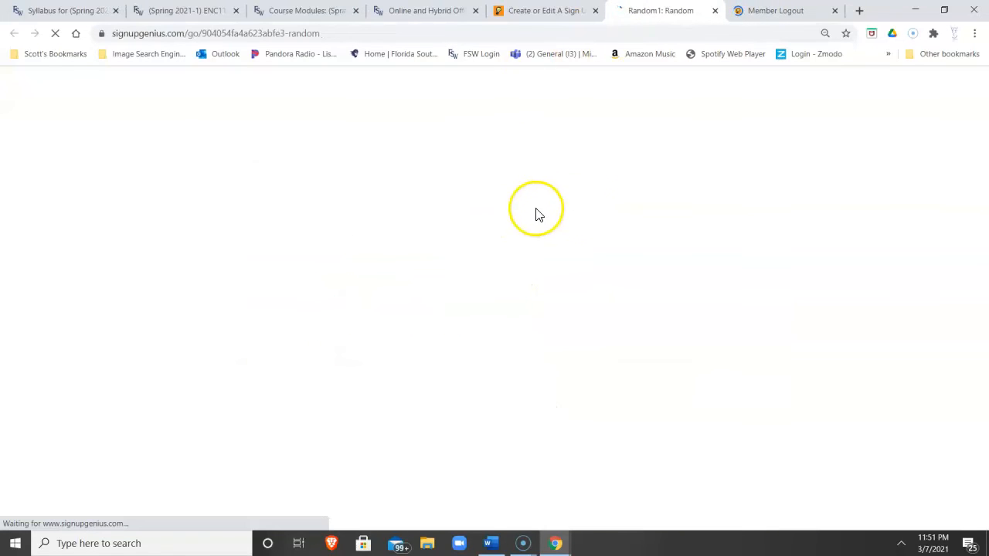
scroll(595, 293, "down", 2)
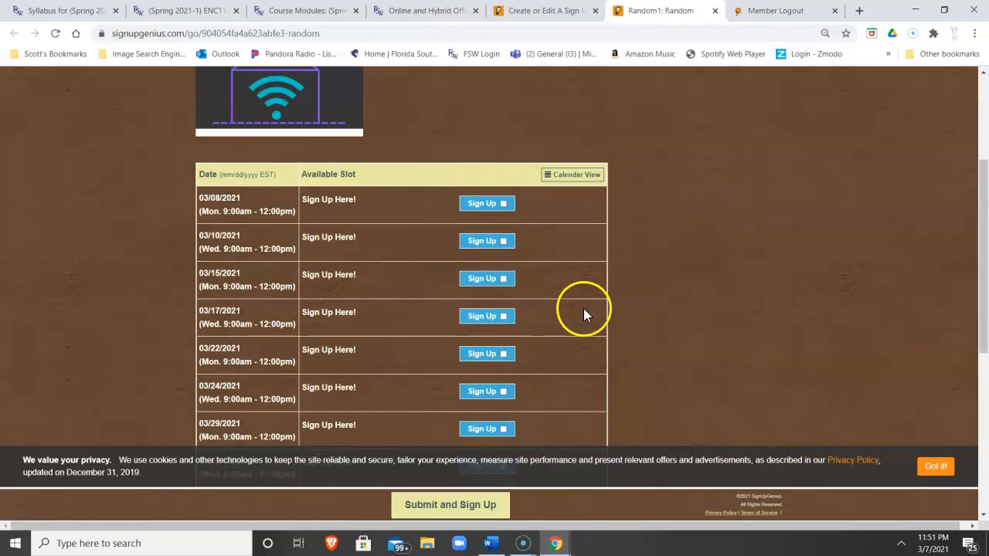
left_click(482, 243)
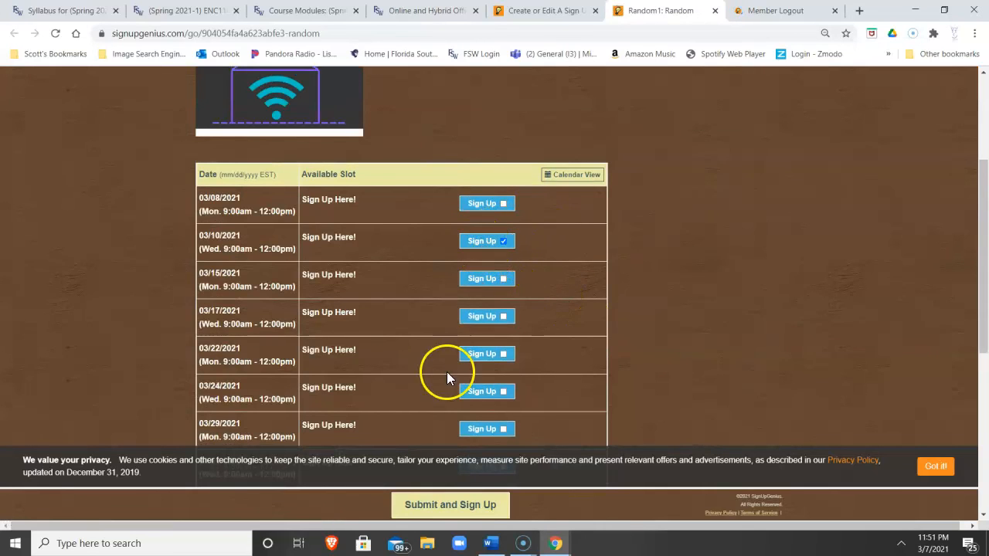
left_click(465, 509)
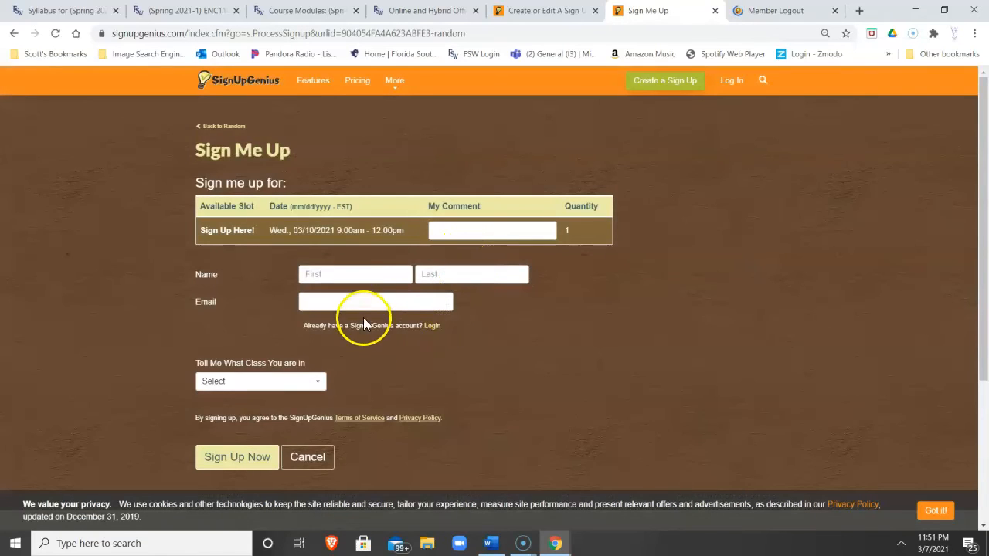
- Fill in the participant's first name, choose the class starting with "How to Travel Back in Time", and try to sign up
left_click(364, 273)
type("R")
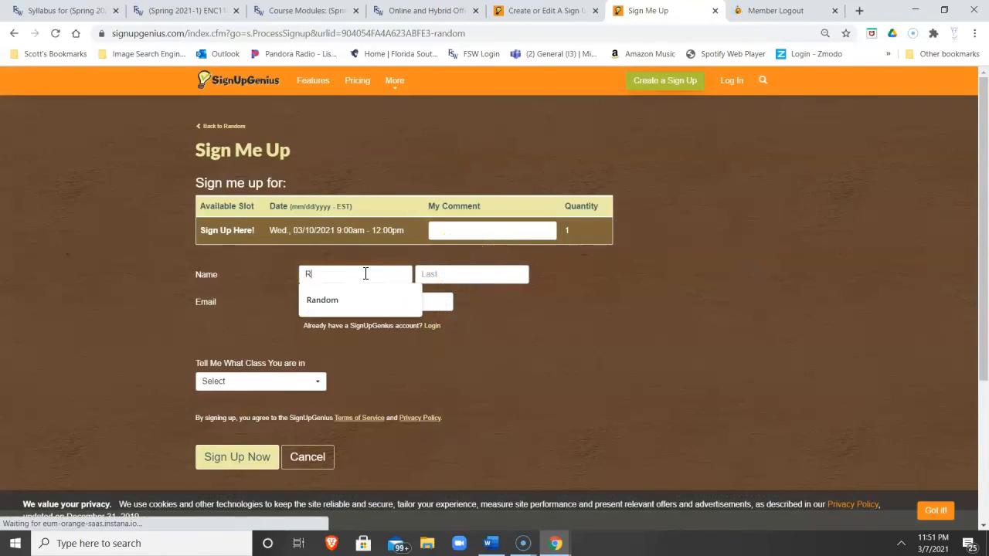
type("Andom")
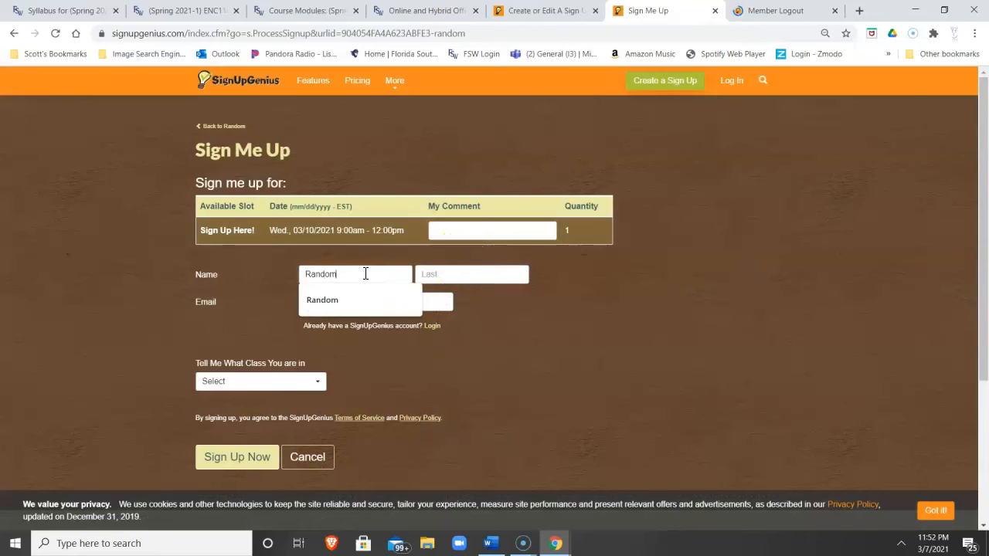
left_click(355, 349)
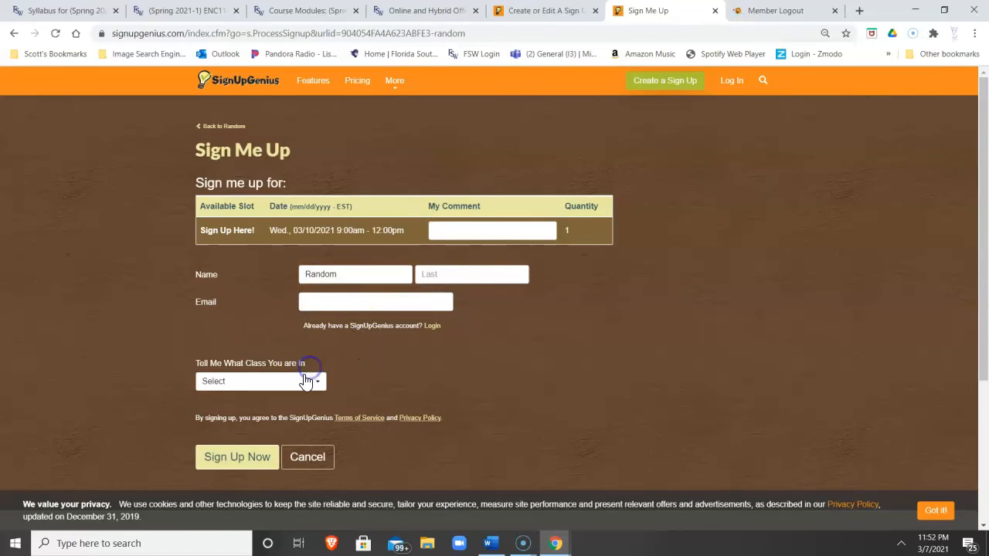
left_click(304, 379)
left_click(267, 443)
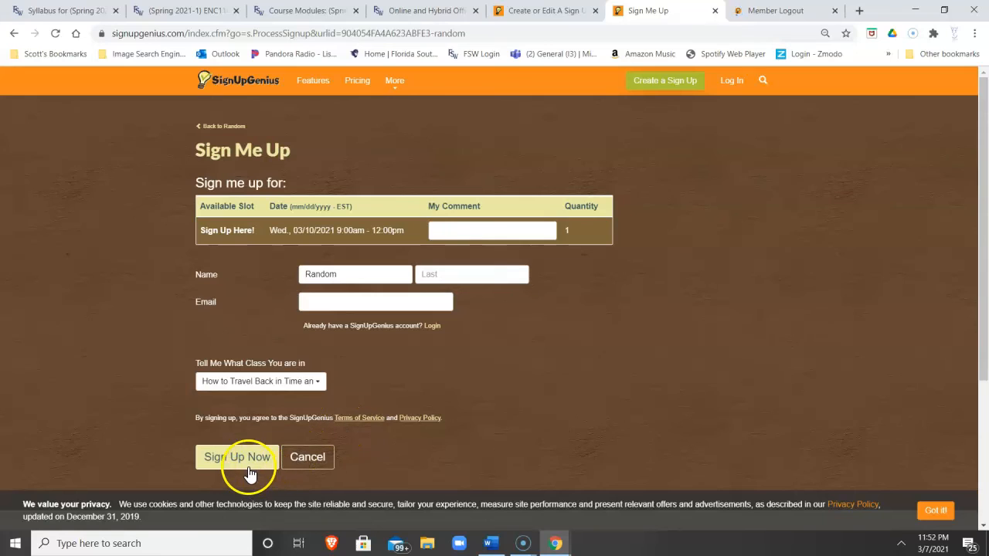
left_click(237, 457)
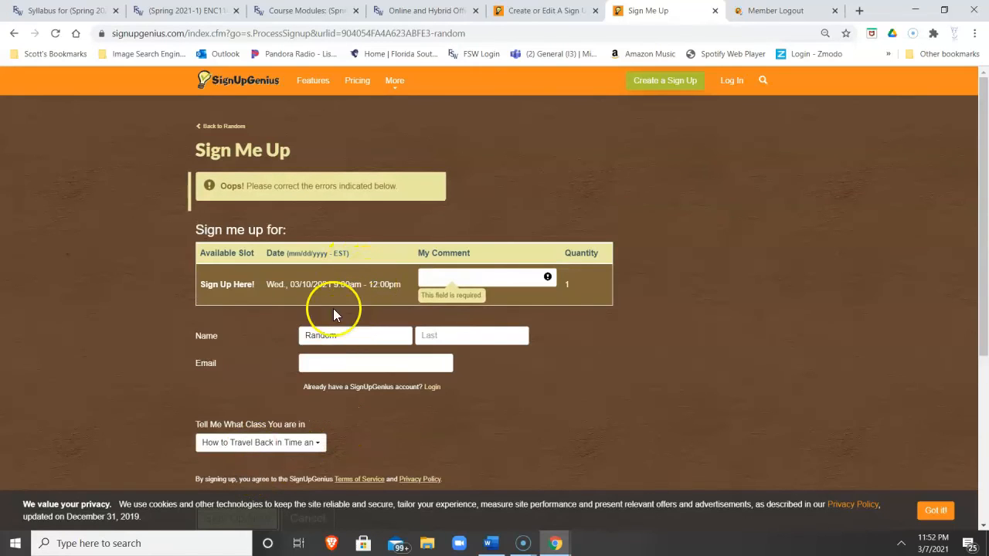
- Enter "Time Travel" as the slot comment and submit the sign-up form
left_click(452, 278)
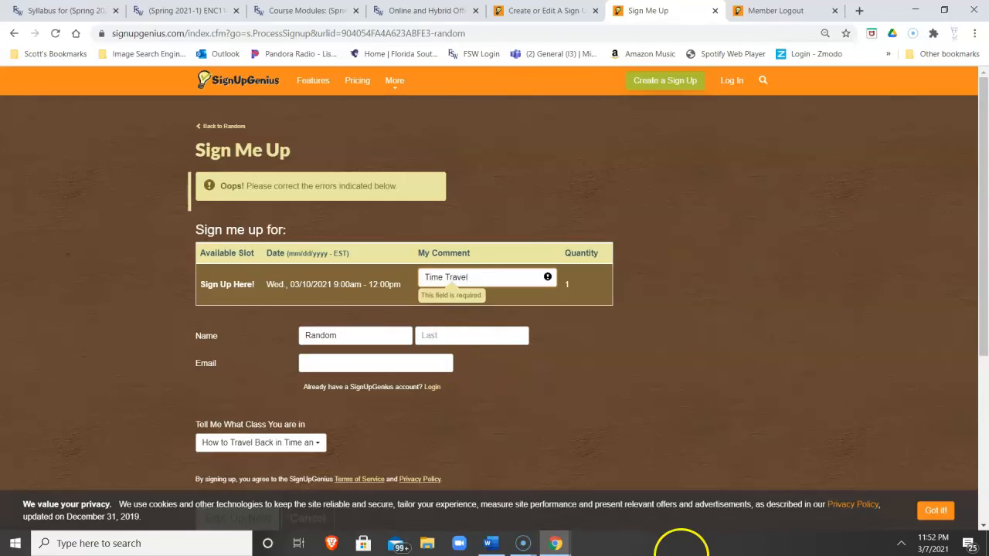
scroll(373, 440, "down", 1)
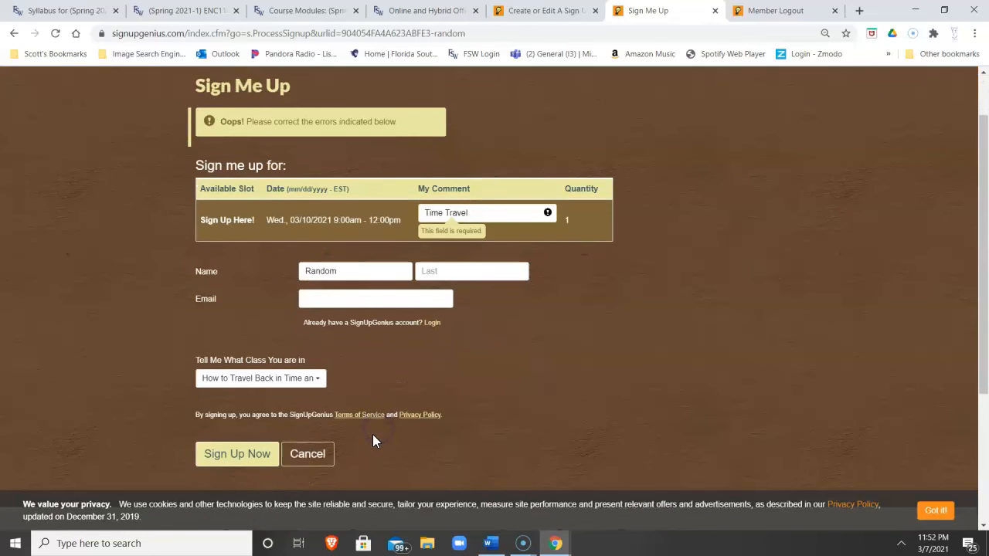
left_click(273, 453)
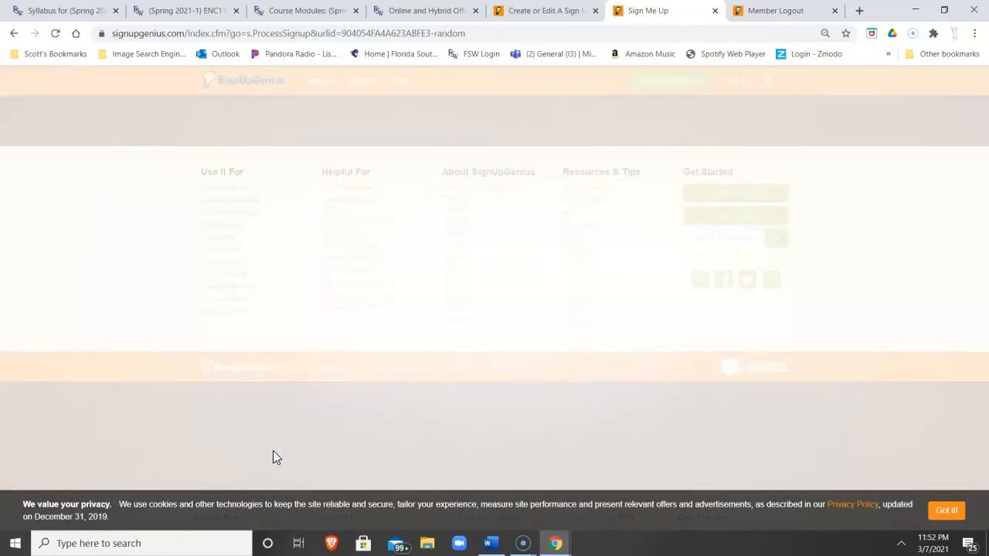
- Return to the Random sign-up page and check the availability of the 03/10/2021 slot
left_click(256, 370)
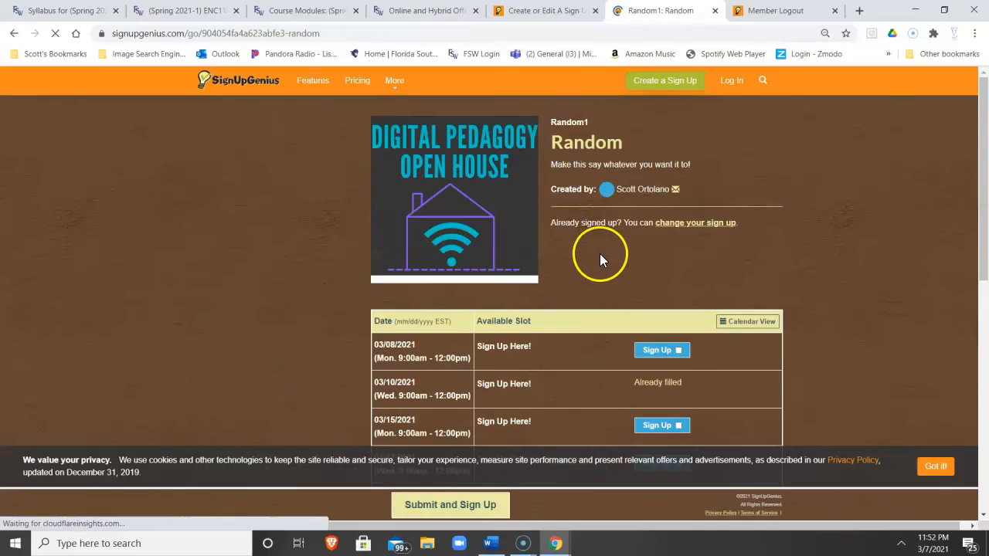
scroll(646, 313, "down", 1)
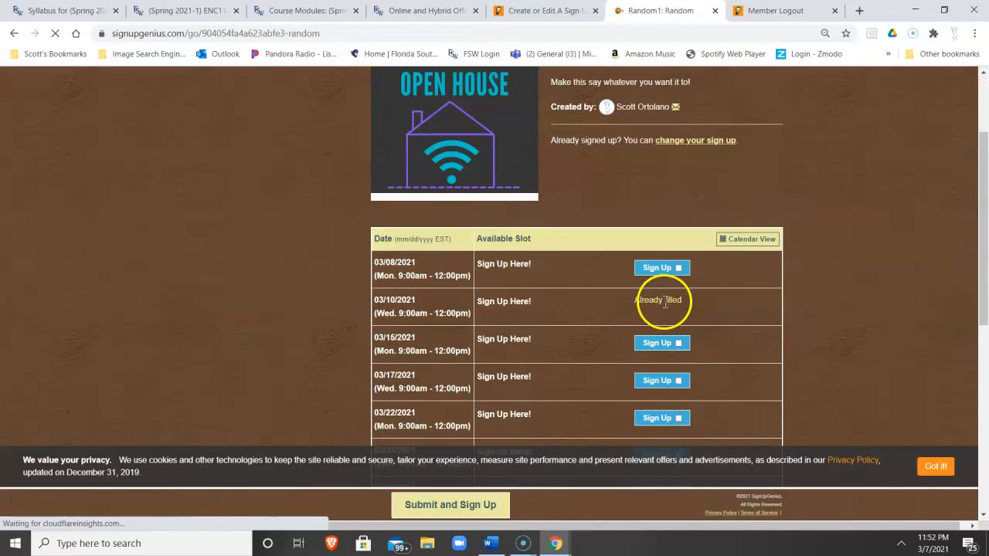
left_click_drag(688, 300, 636, 304)
left_click(629, 304)
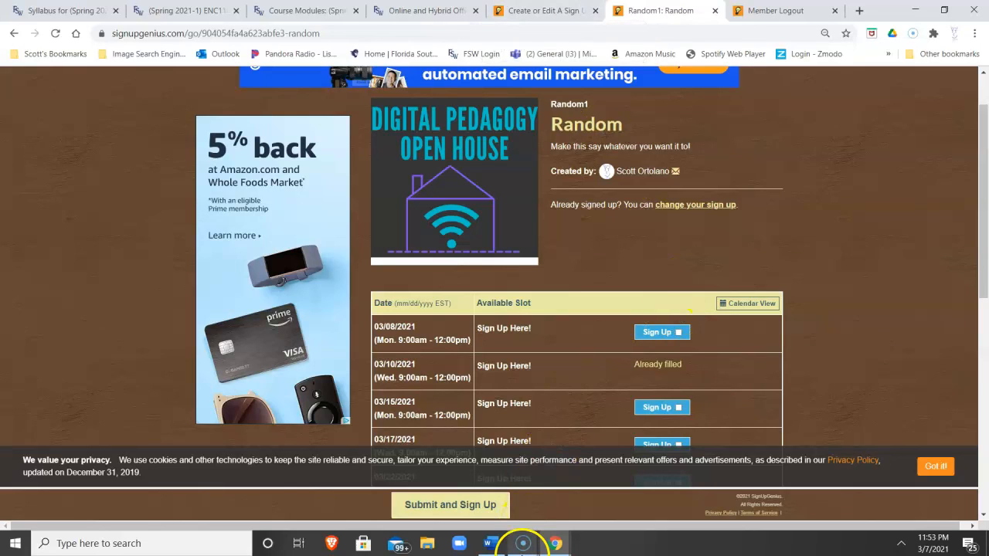
left_click(523, 552)
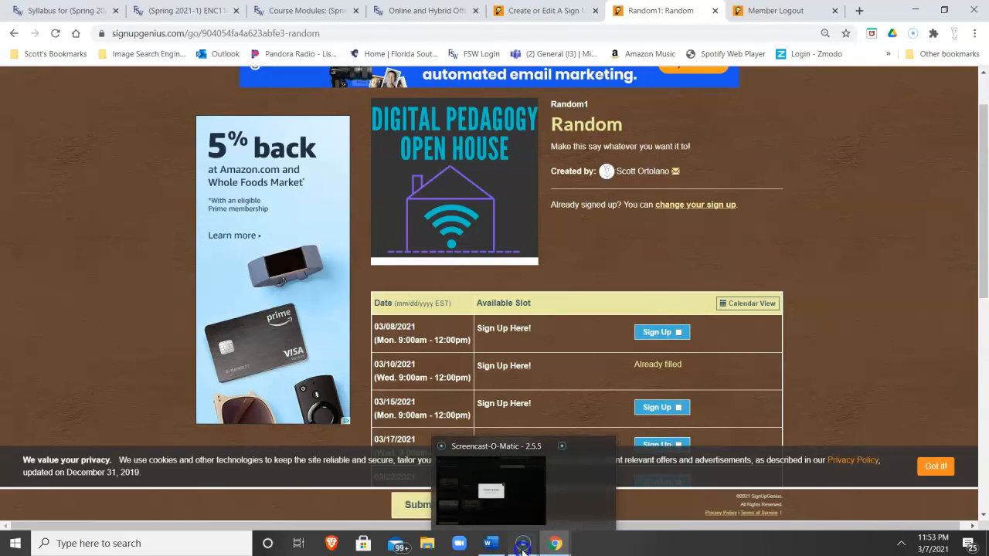